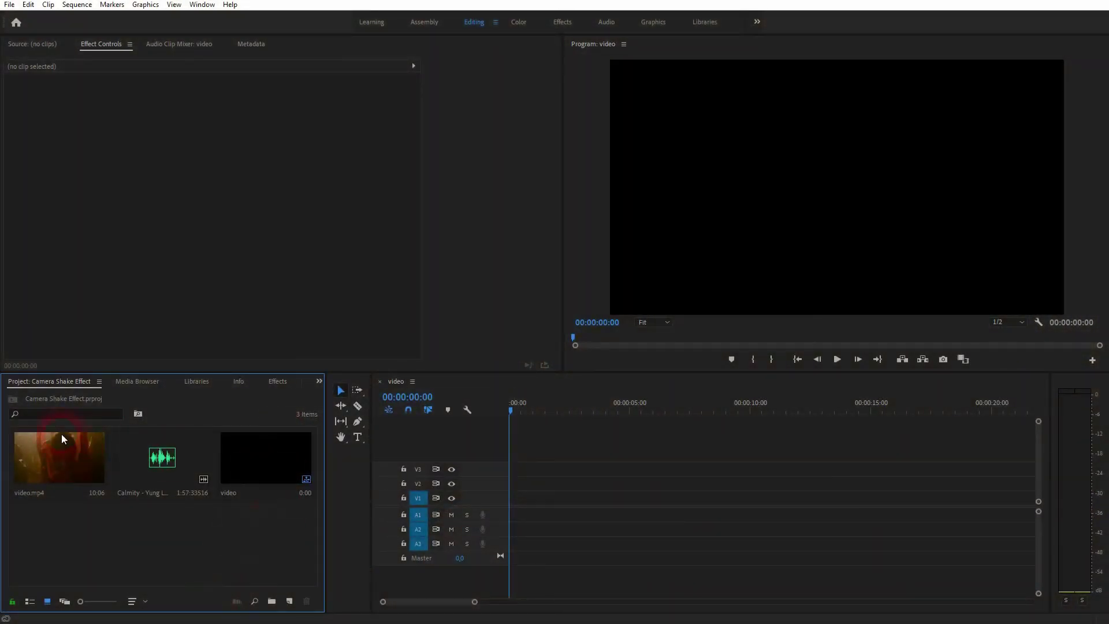
Delete the empty sequence and build a new sequence from video.mp4.
{"action": "left_click_drag", "start_coordinate": [57, 464], "coordinate": [233, 479]}
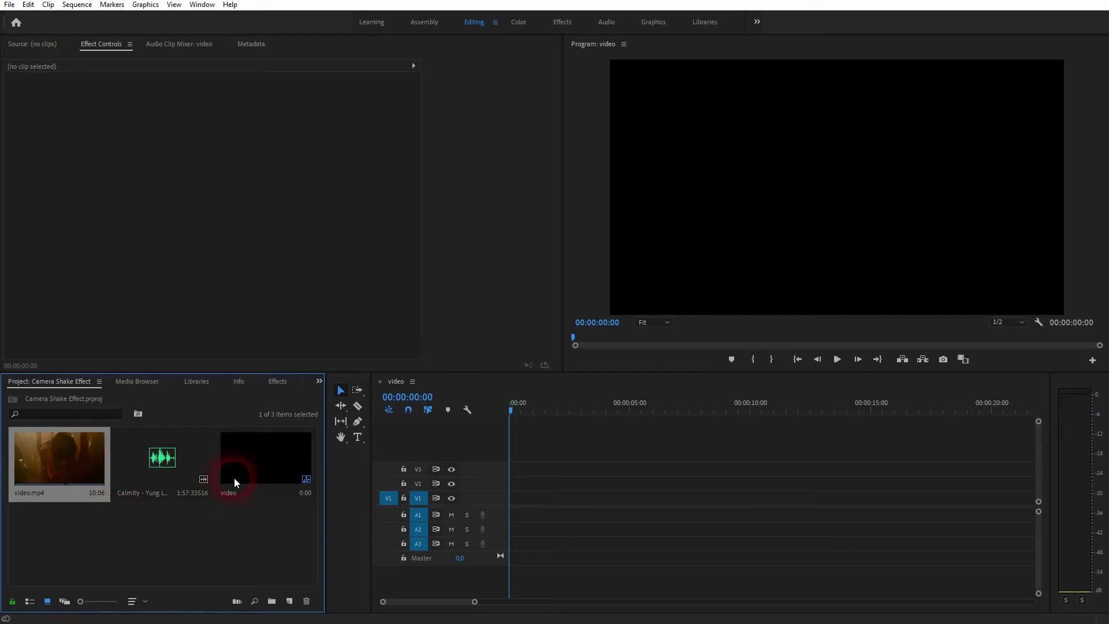
{"action": "left_click", "coordinate": [234, 479]}
{"action": "key", "text": "Delete"}
{"action": "left_click", "coordinate": [81, 496]}
{"action": "left_click", "coordinate": [268, 456]}
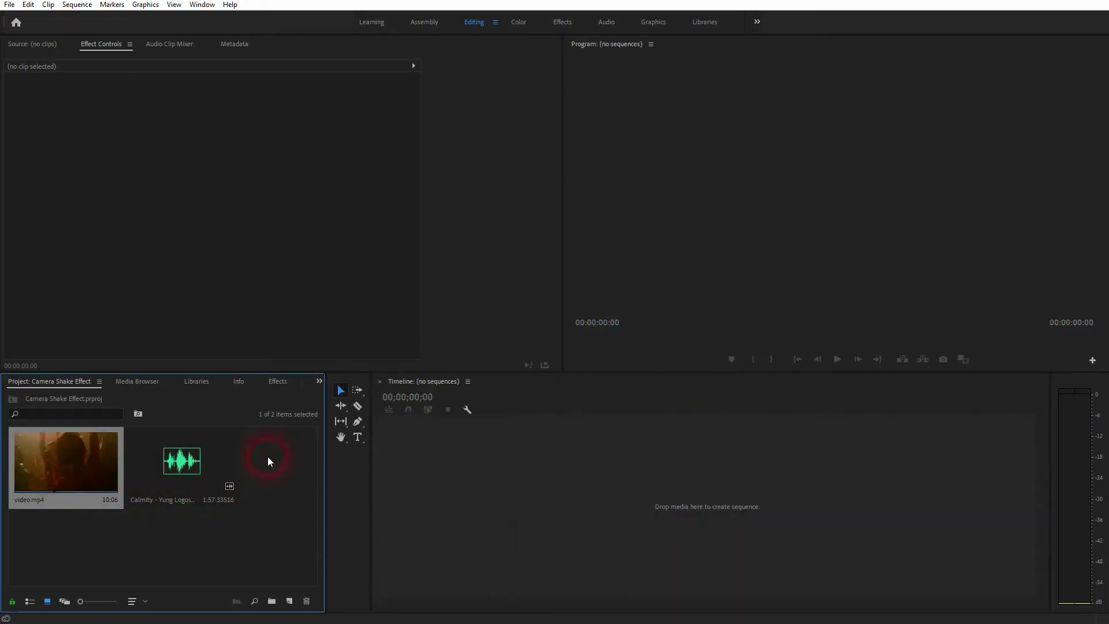
{"action": "left_click_drag", "start_coordinate": [65, 460], "coordinate": [625, 504]}
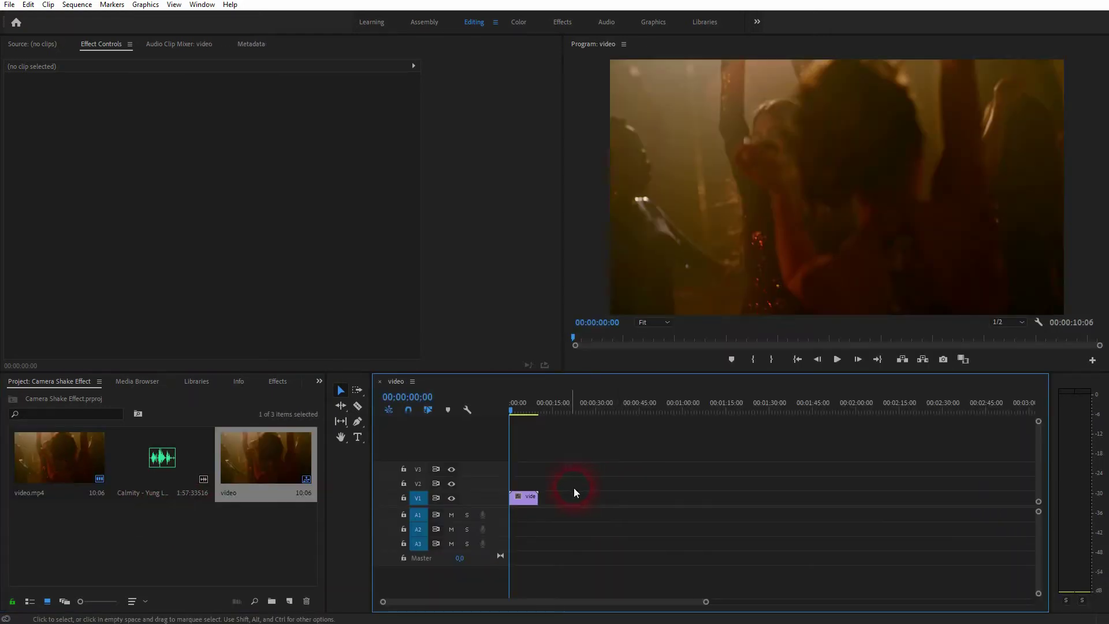
{"action": "key", "text": "equal"}
{"action": "key", "text": "equal"}
{"action": "key", "text": "equal"}
{"action": "key", "text": "equal"}
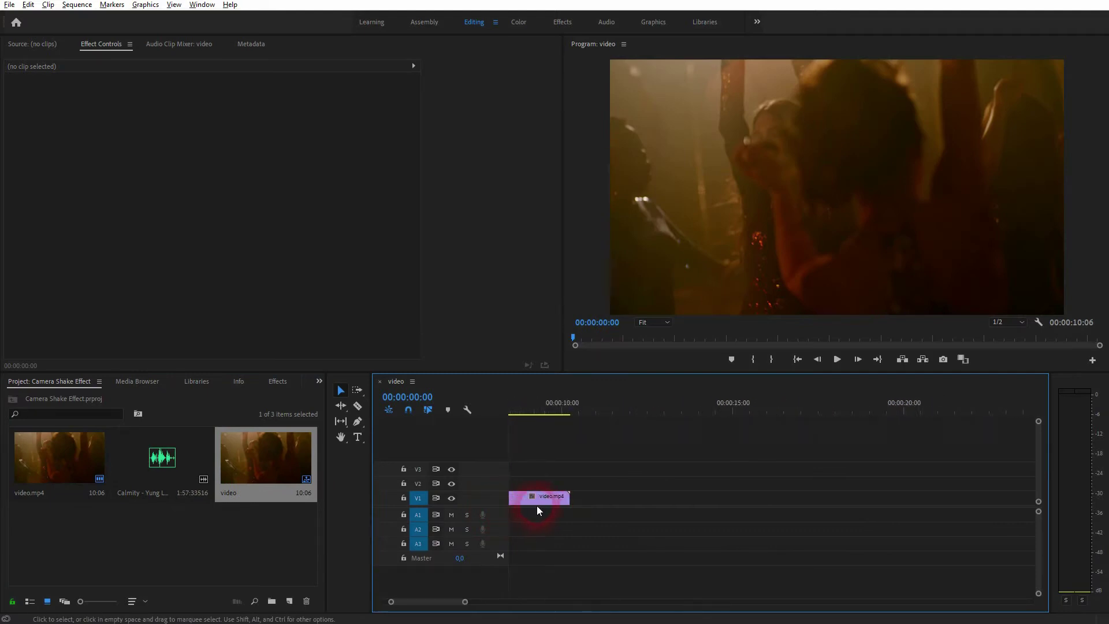
Lay the Calmity music on A1, moving its later part to the sequence start.
{"action": "left_click_drag", "start_coordinate": [170, 480], "coordinate": [517, 513]}
{"action": "left_click", "coordinate": [775, 575]}
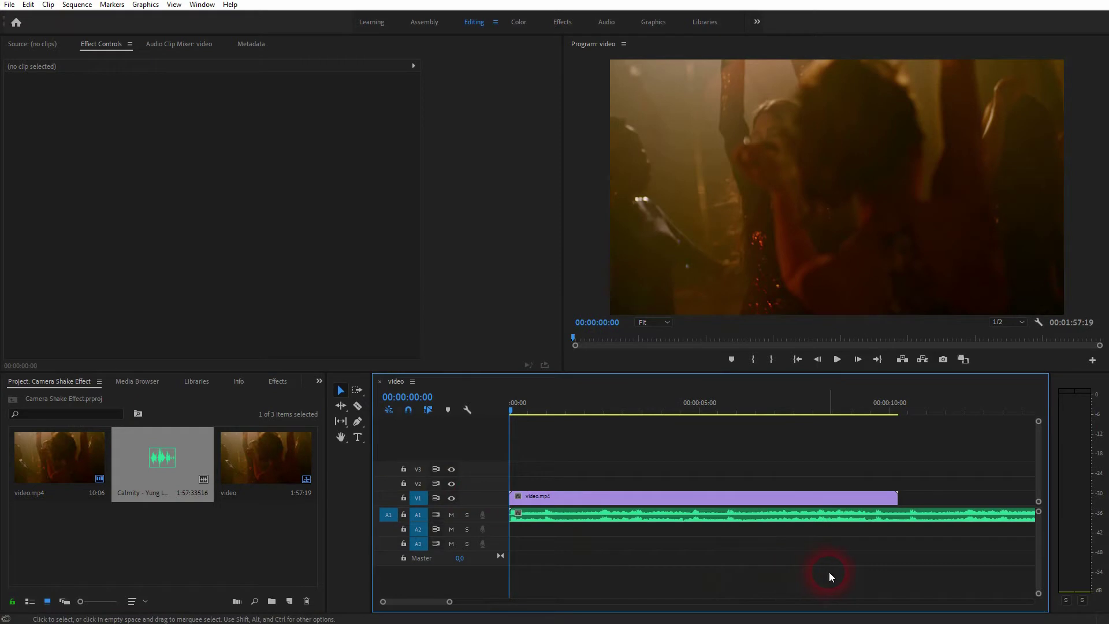
{"action": "key", "text": "c"}
{"action": "left_click", "coordinate": [792, 513]}
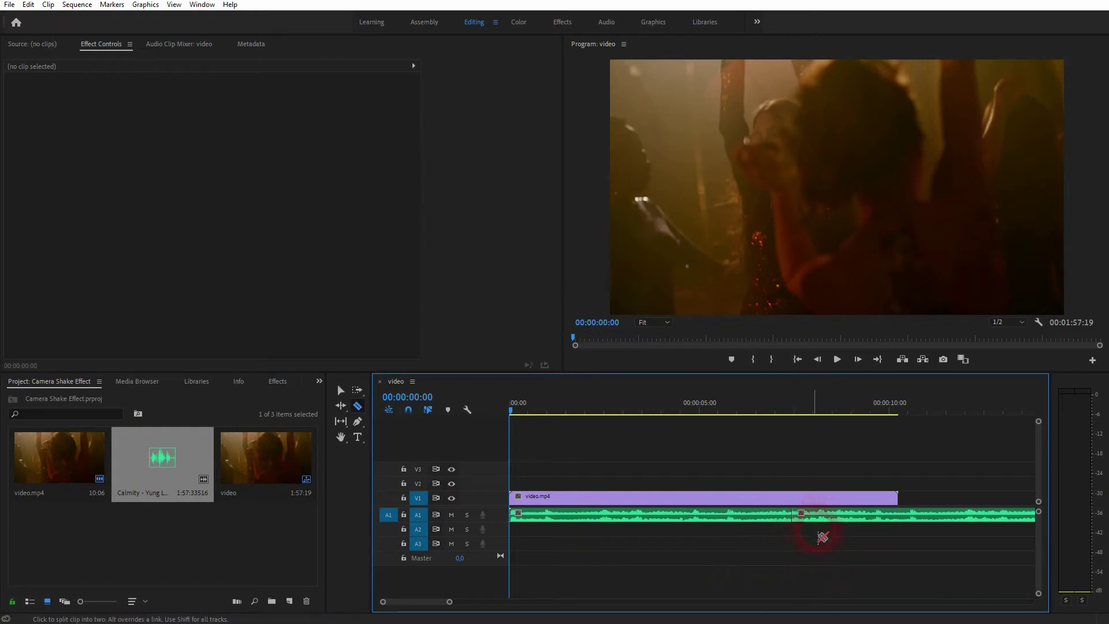
{"action": "key", "text": "v"}
{"action": "left_click_drag", "start_coordinate": [834, 514], "coordinate": [541, 518]}
Cut the music at the footage's 10:06 end and delete the excess.
{"action": "key", "text": "c"}
{"action": "left_click", "coordinate": [898, 514]}
{"action": "key", "text": "v"}
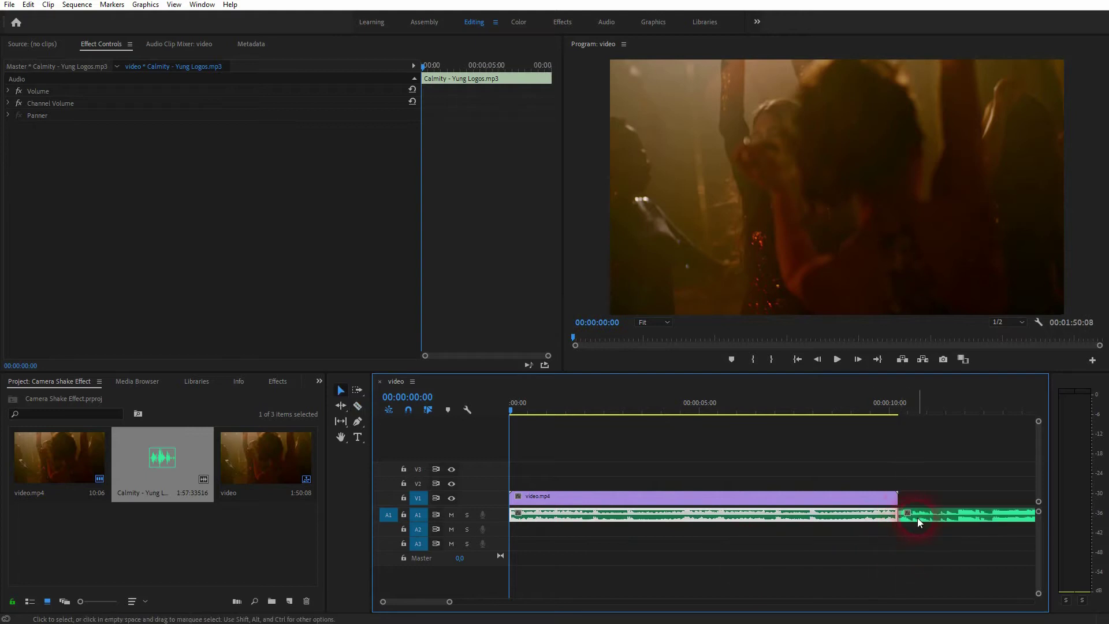
{"action": "left_click", "coordinate": [920, 516]}
{"action": "key", "text": "Delete"}
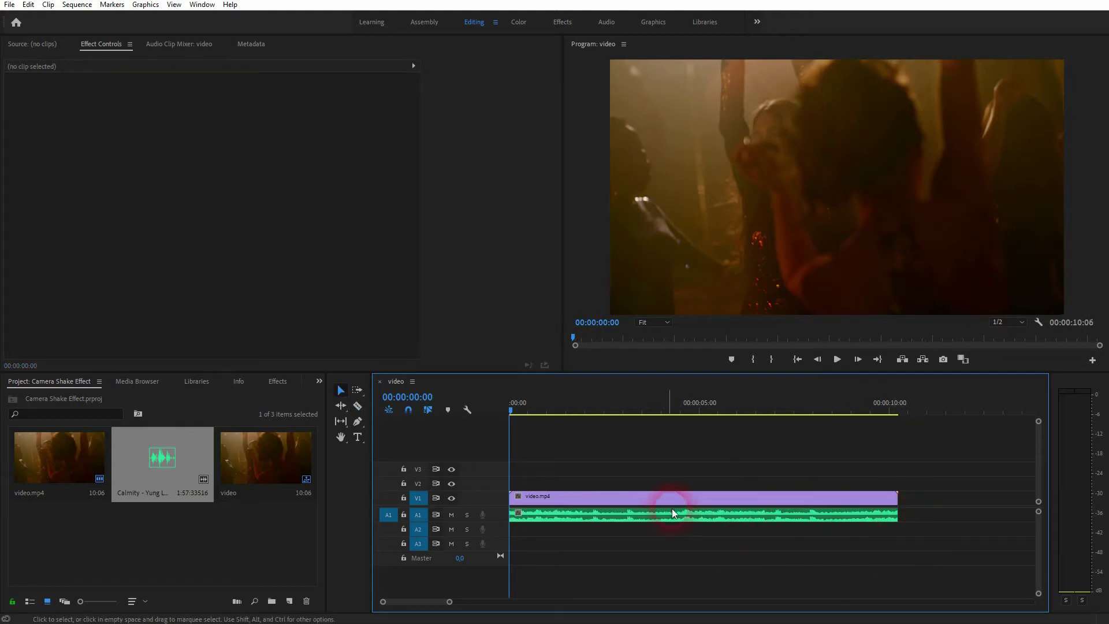
Scrub the music's opening and add beat markers at 02:08, 03:04 and 04:15.
{"action": "left_click", "coordinate": [511, 412]}
{"action": "left_click_drag", "start_coordinate": [511, 410], "coordinate": [600, 431]}
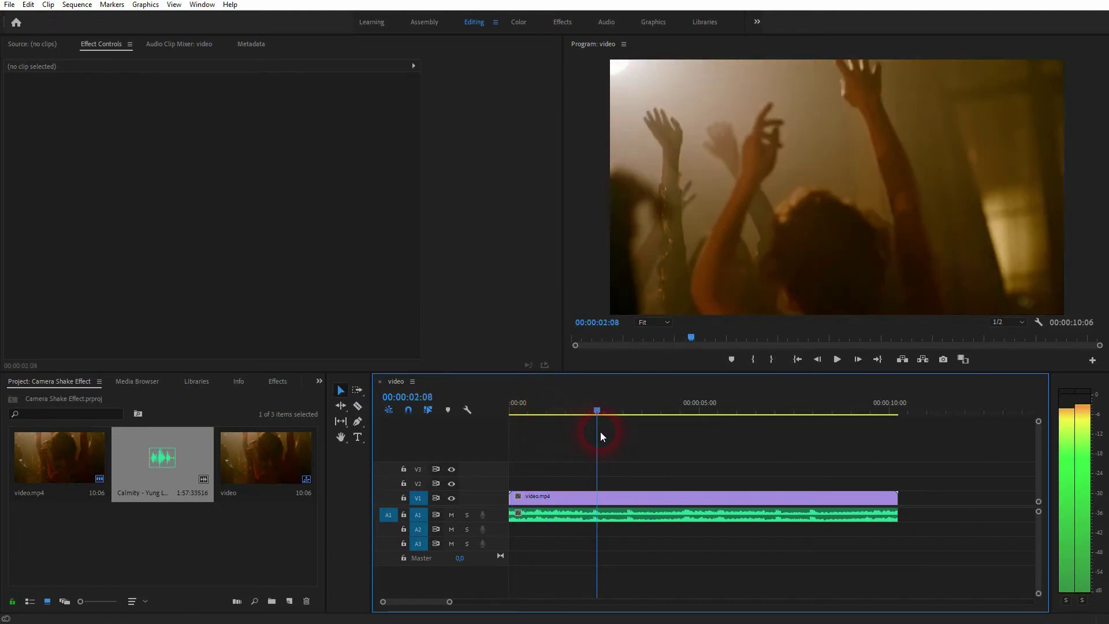
{"action": "key", "text": "m"}
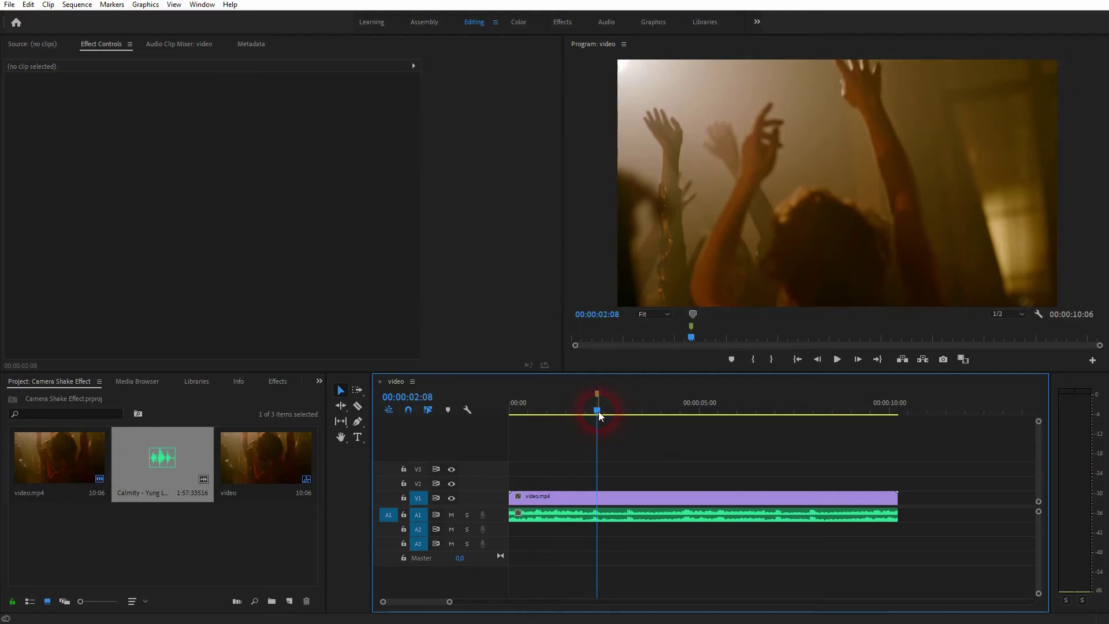
{"action": "left_click_drag", "start_coordinate": [598, 411], "coordinate": [684, 424]}
{"action": "key", "text": "m"}
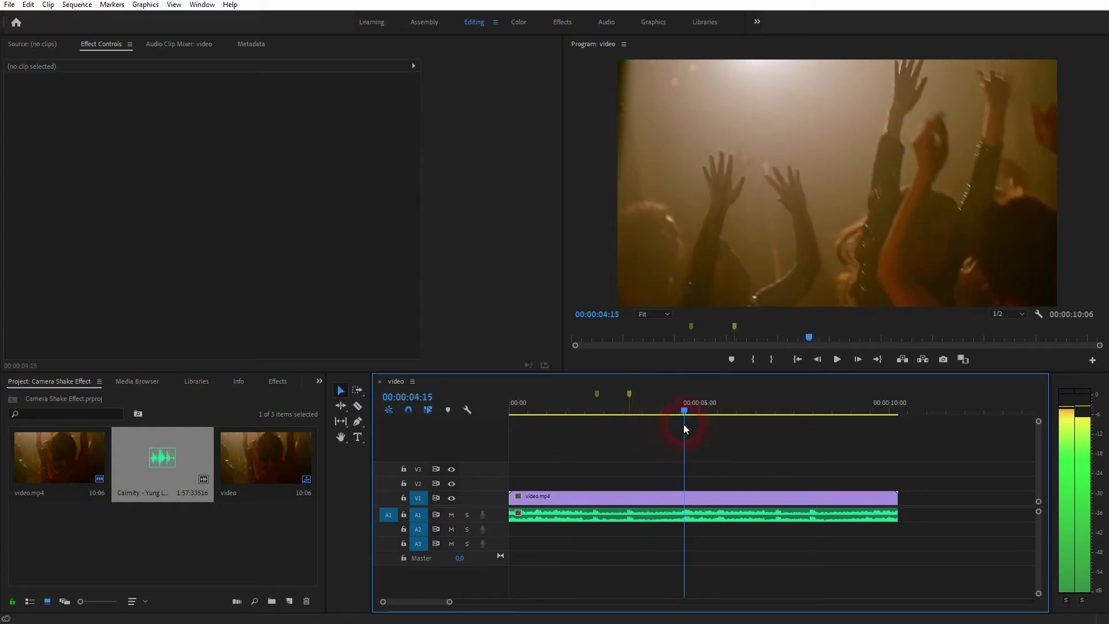
{"action": "key", "text": "m"}
Add more beat markers during playback, then park the playhead at 02:07.
{"action": "key", "text": "space"}
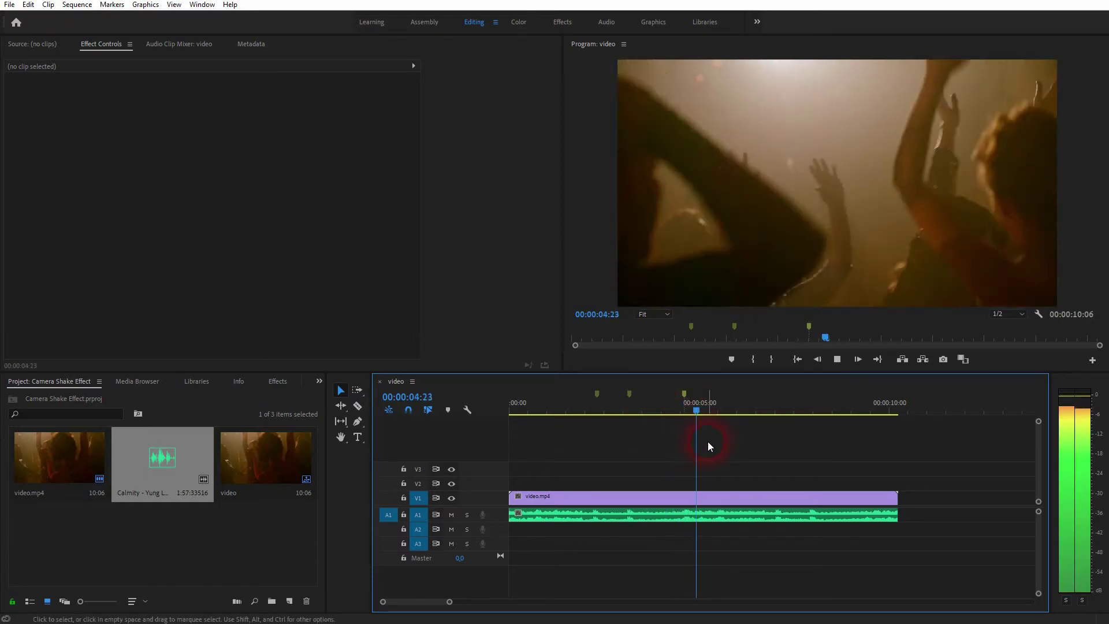
{"action": "key", "text": "m"}
{"action": "key", "text": "m"}
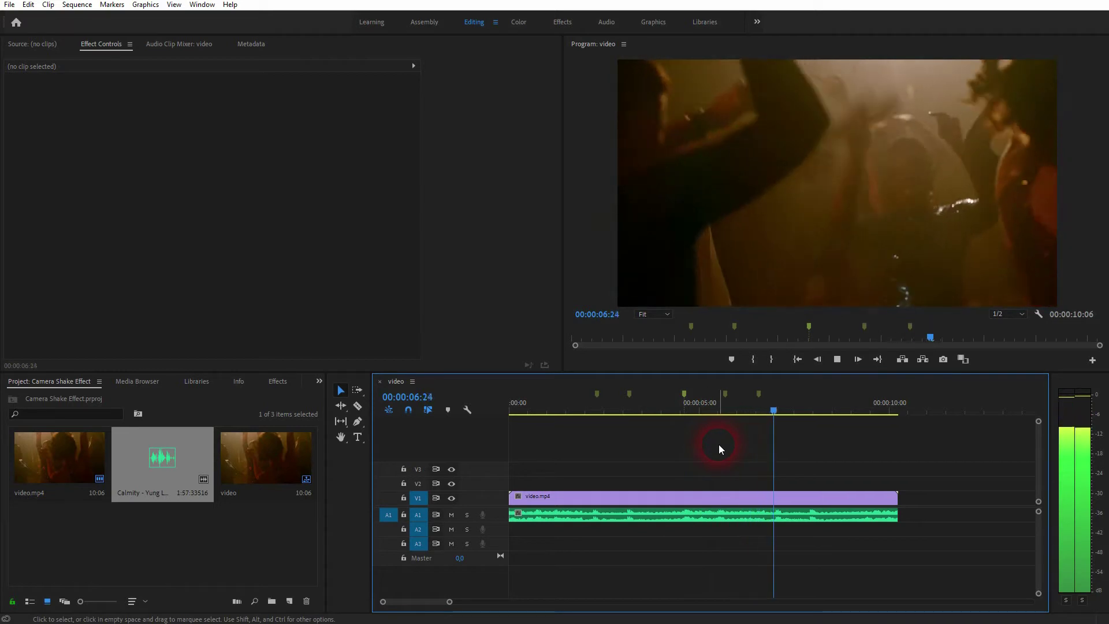
{"action": "key", "text": "m"}
{"action": "key", "text": "space"}
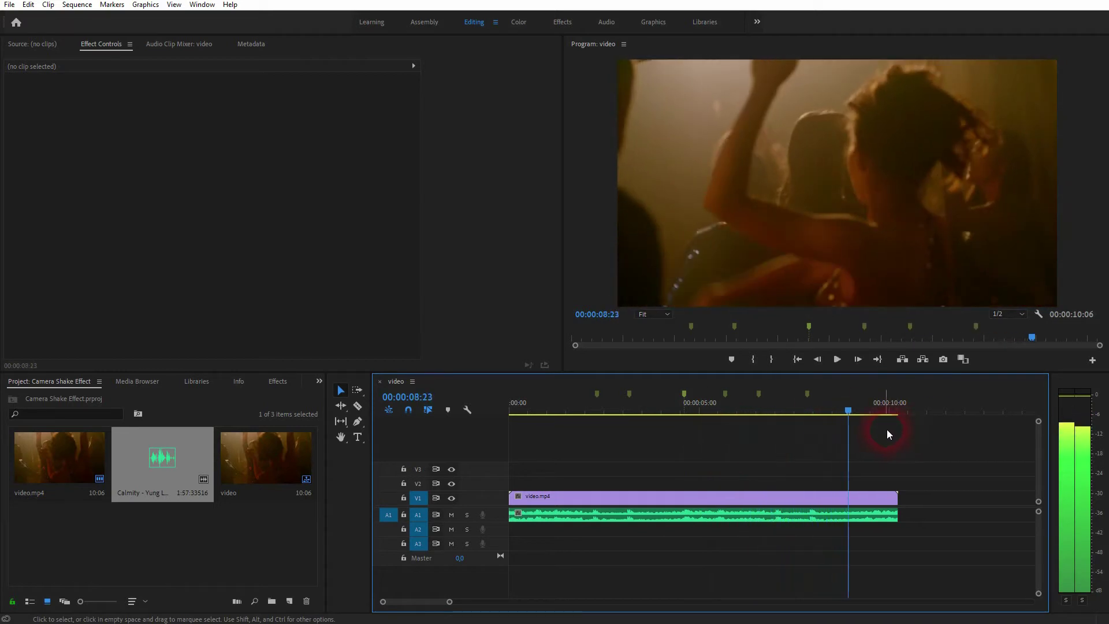
{"action": "left_click_drag", "start_coordinate": [546, 424], "coordinate": [594, 414]}
{"action": "left_click", "coordinate": [638, 453]}
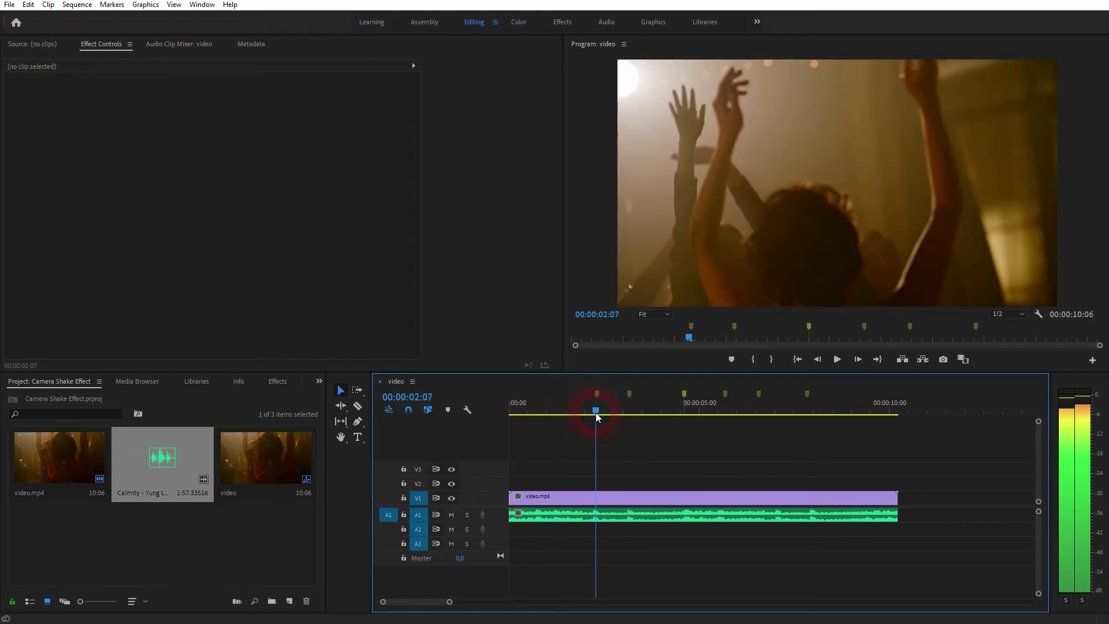
{"action": "left_click", "coordinate": [600, 461]}
{"action": "left_click", "coordinate": [295, 420]}
Create a new 3840x2160 adjustment layer in the Project panel.
{"action": "right_click", "coordinate": [233, 536]}
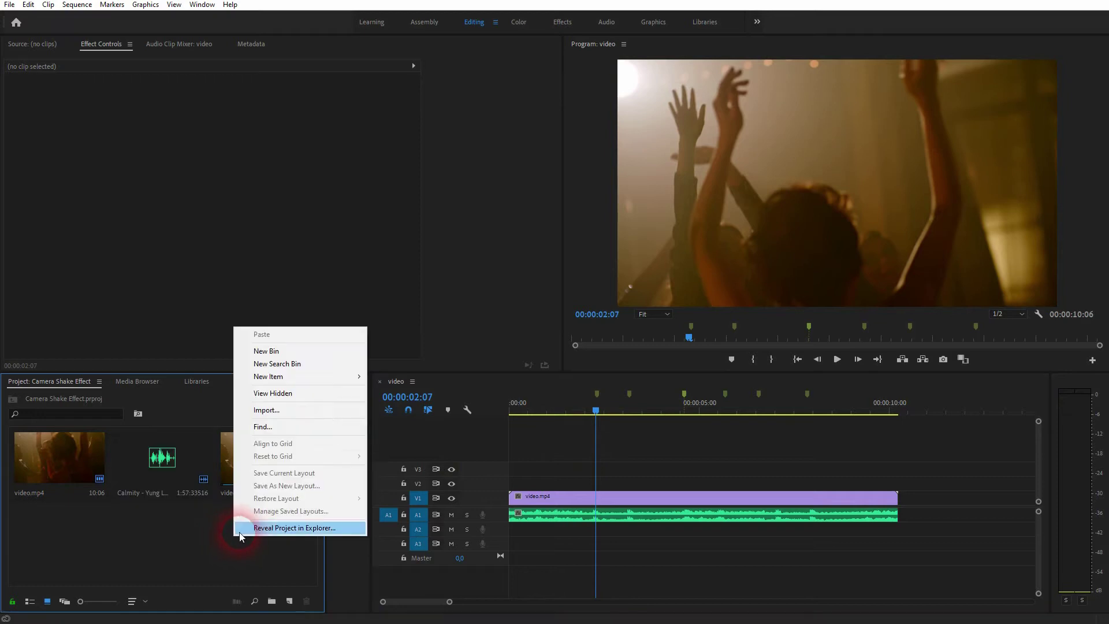
{"action": "mouse_move", "coordinate": [310, 378]}
{"action": "left_click", "coordinate": [419, 414]}
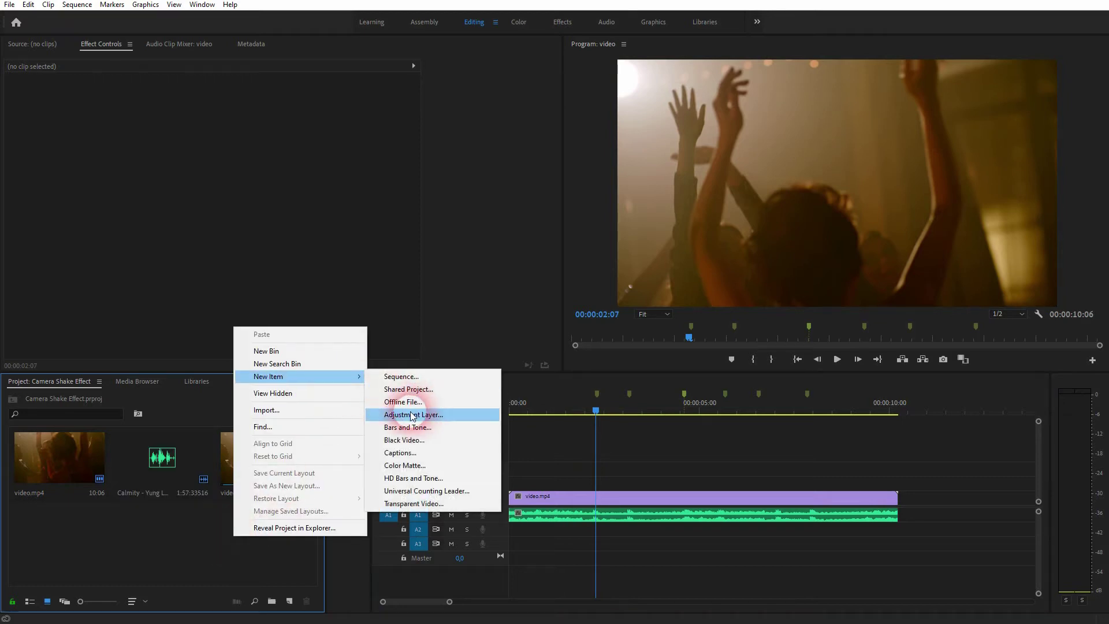
{"action": "left_click", "coordinate": [557, 287]}
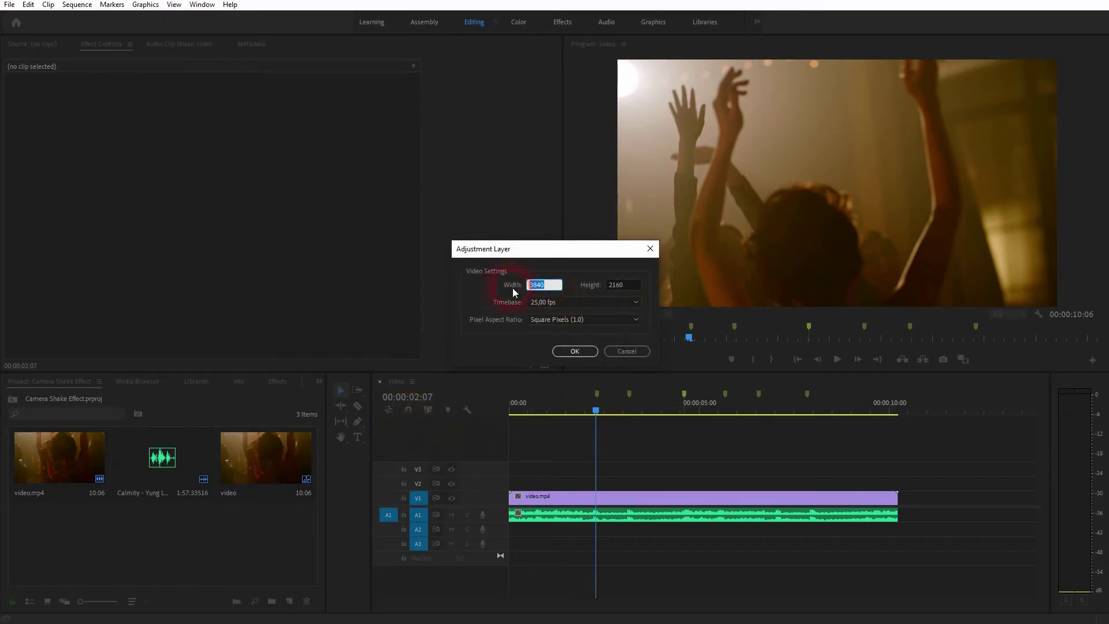
{"action": "left_click", "coordinate": [624, 287]}
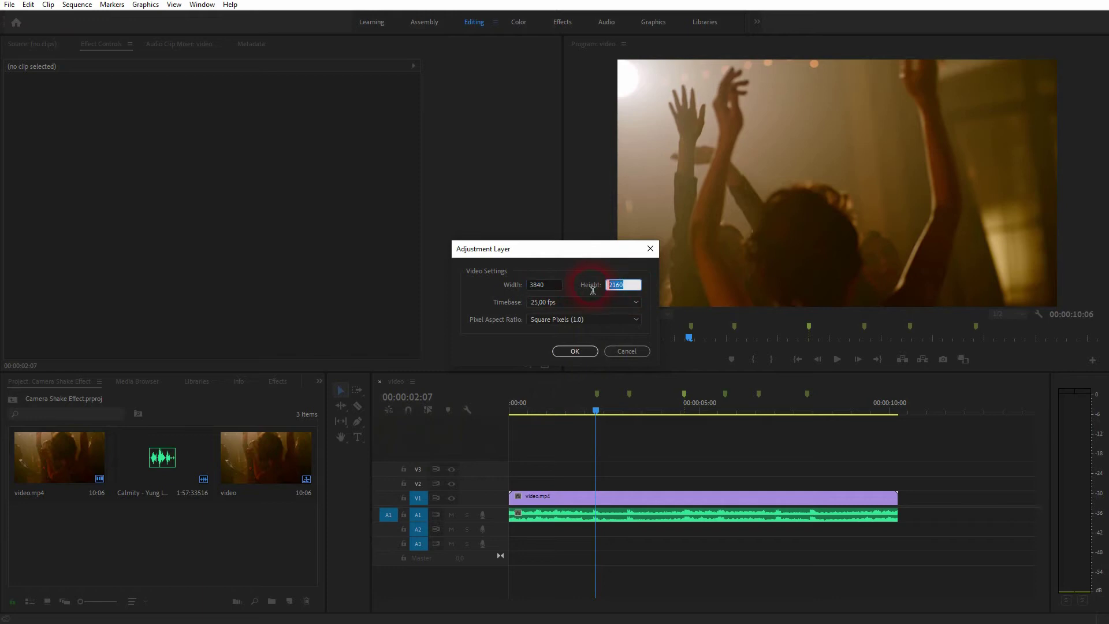
{"action": "left_click", "coordinate": [575, 351]}
Place the adjustment layer on V2 at the playhead and extend it to the footage's end.
{"action": "left_click", "coordinate": [34, 545]}
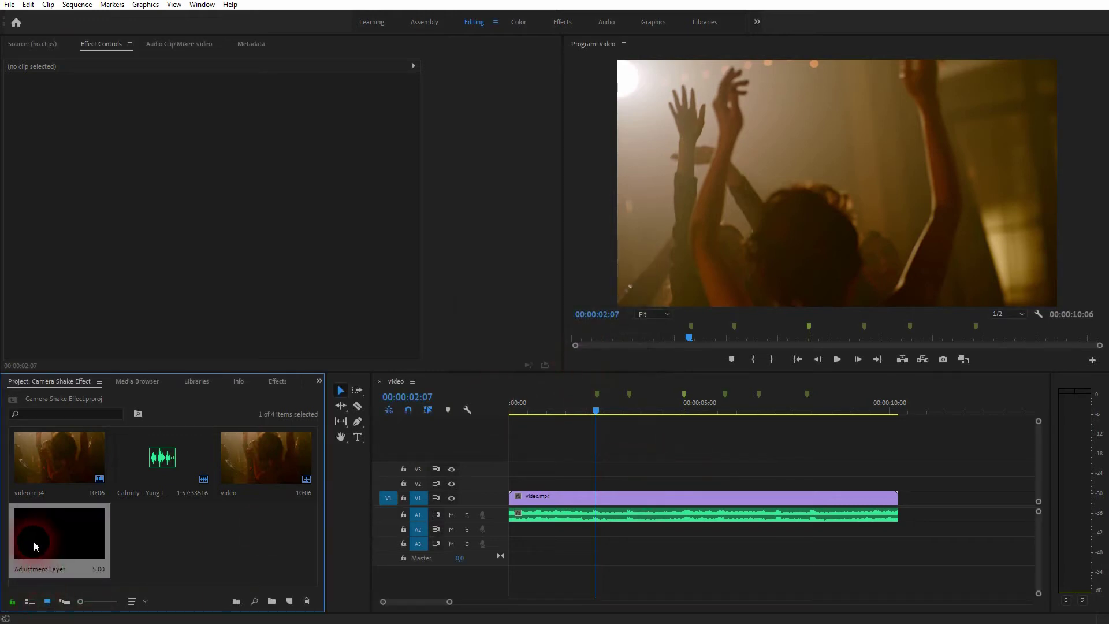
{"action": "left_click_drag", "start_coordinate": [34, 546], "coordinate": [595, 488]}
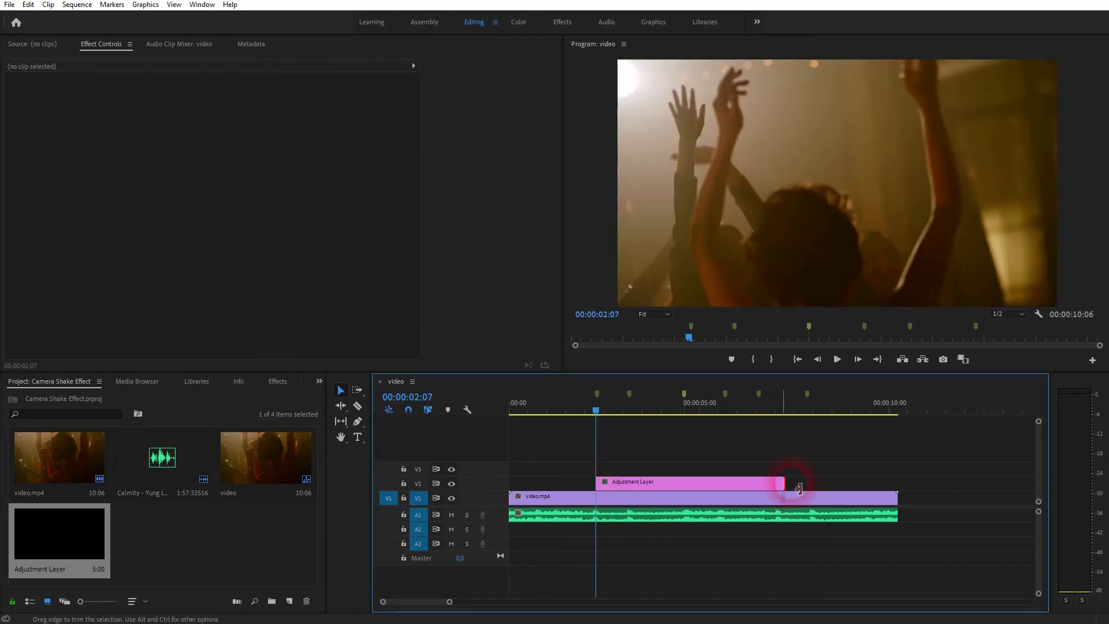
{"action": "left_click_drag", "start_coordinate": [799, 488], "coordinate": [897, 489]}
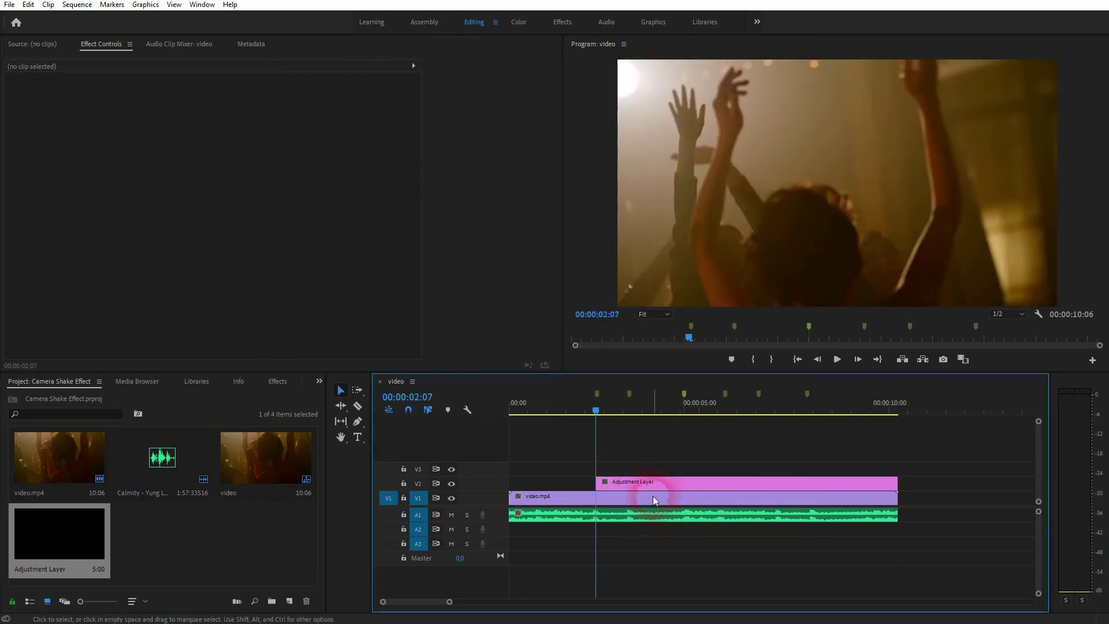
Apply the Directional Blur effect to the V2 adjustment layer.
{"action": "left_click", "coordinate": [674, 483]}
{"action": "left_click", "coordinate": [359, 359]}
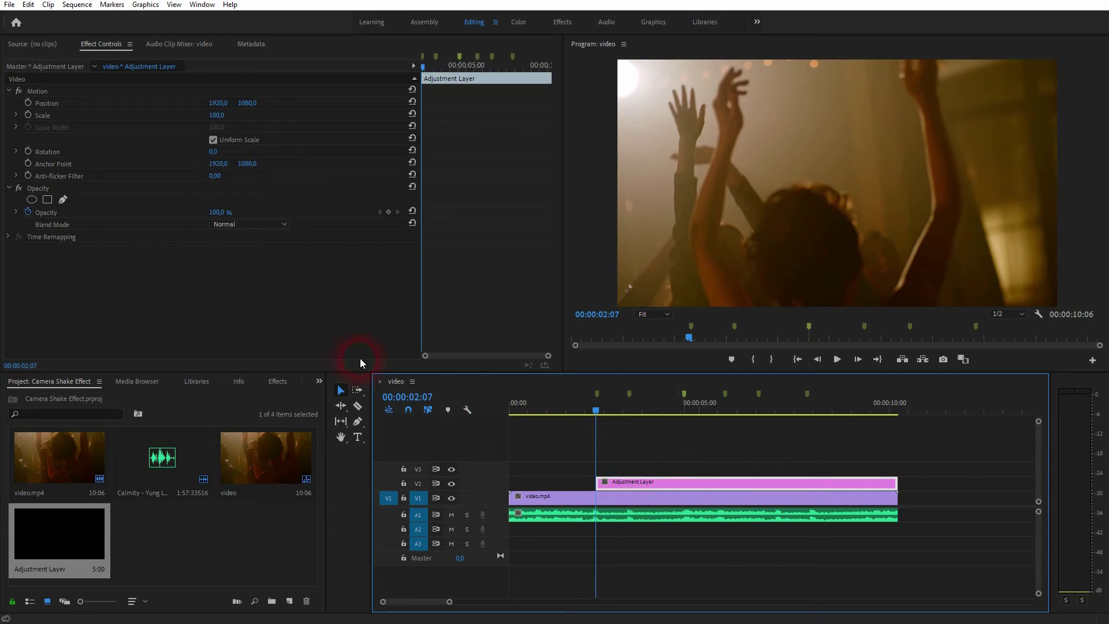
{"action": "left_click", "coordinate": [299, 383]}
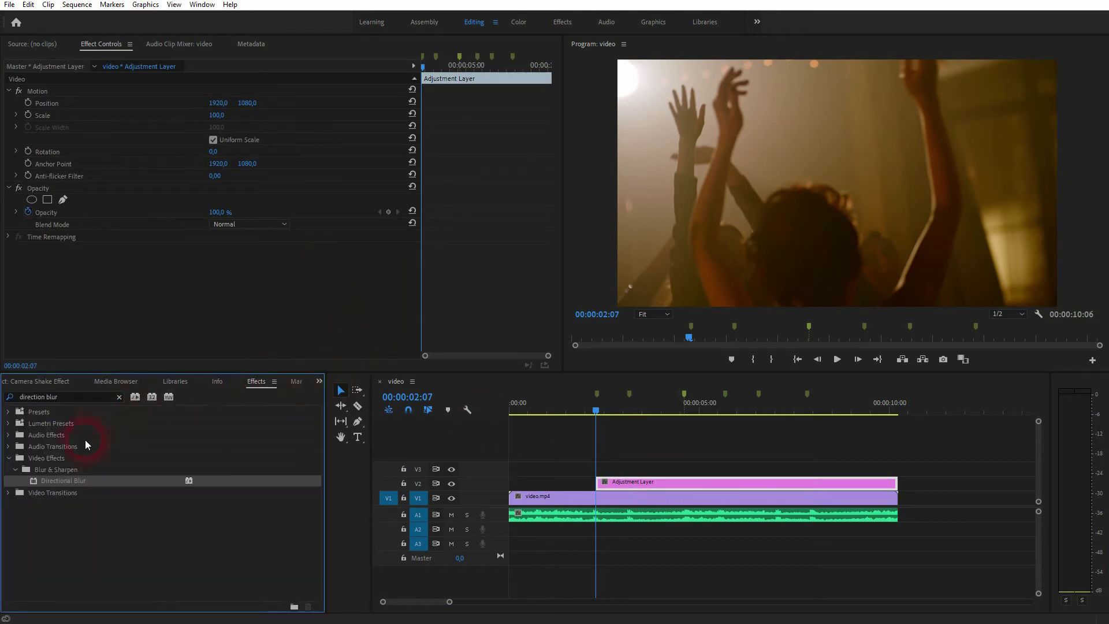
{"action": "left_click", "coordinate": [6, 398]}
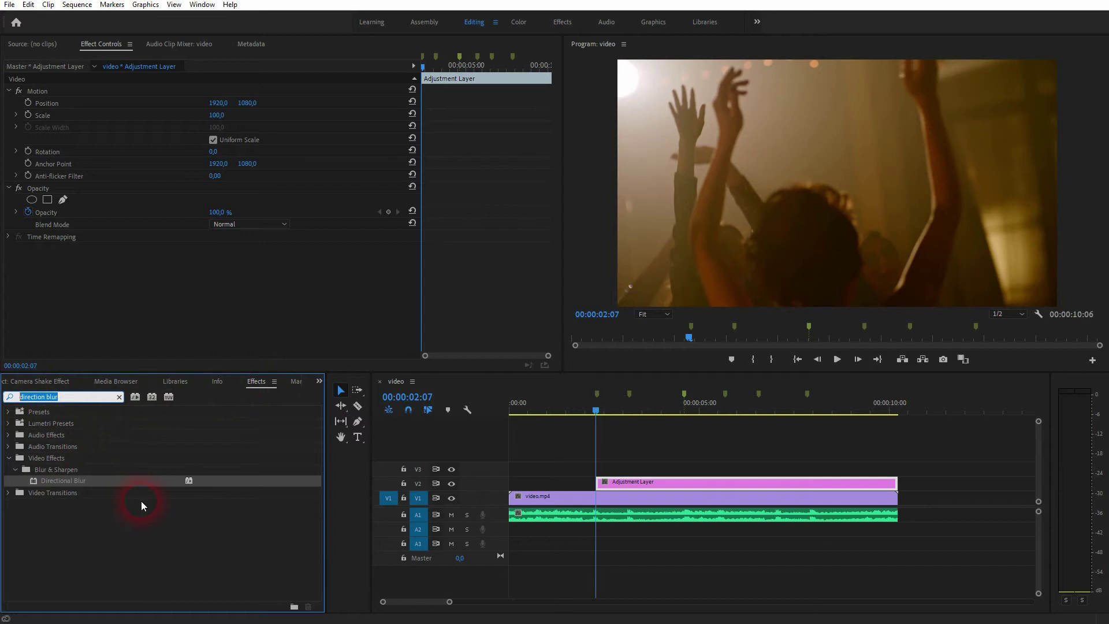
{"action": "left_click_drag", "start_coordinate": [74, 478], "coordinate": [688, 483]}
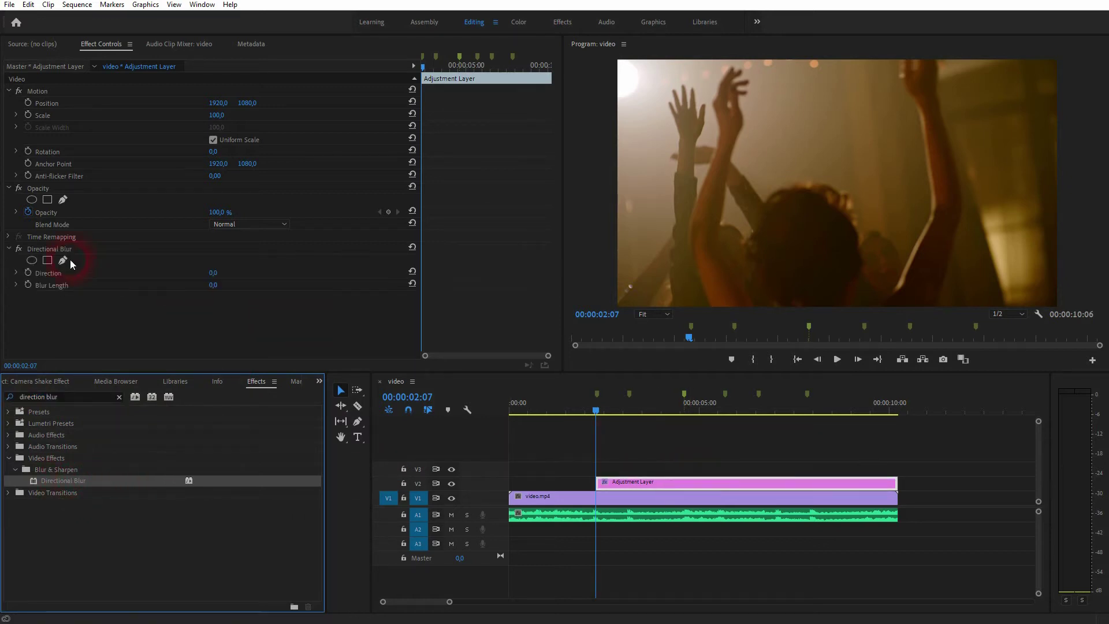
{"action": "left_click", "coordinate": [49, 249]}
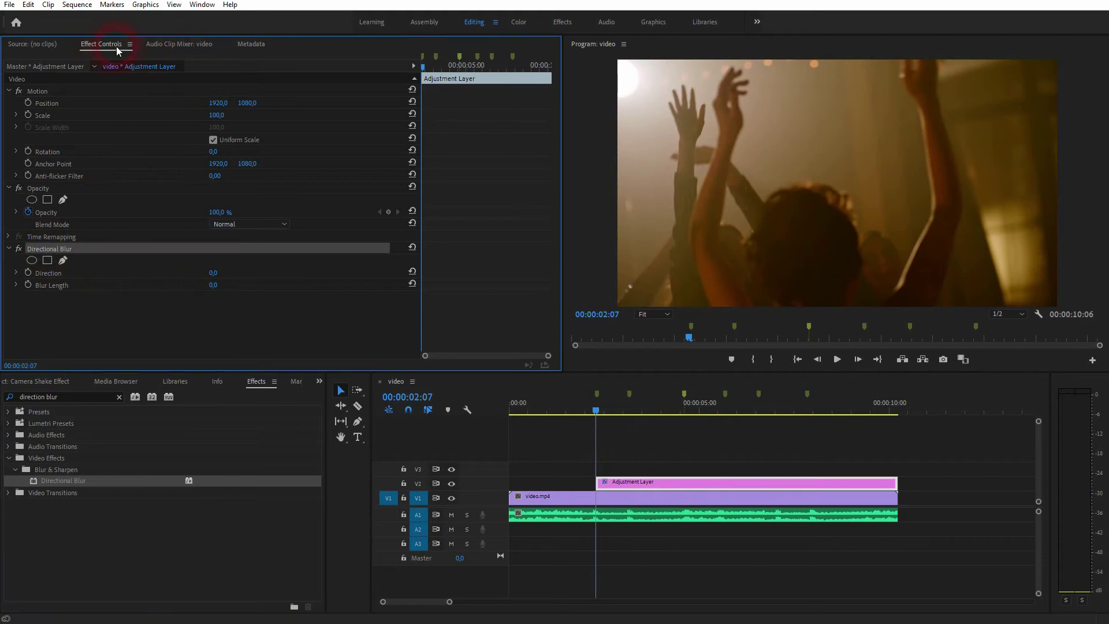
{"action": "left_click", "coordinate": [203, 5]}
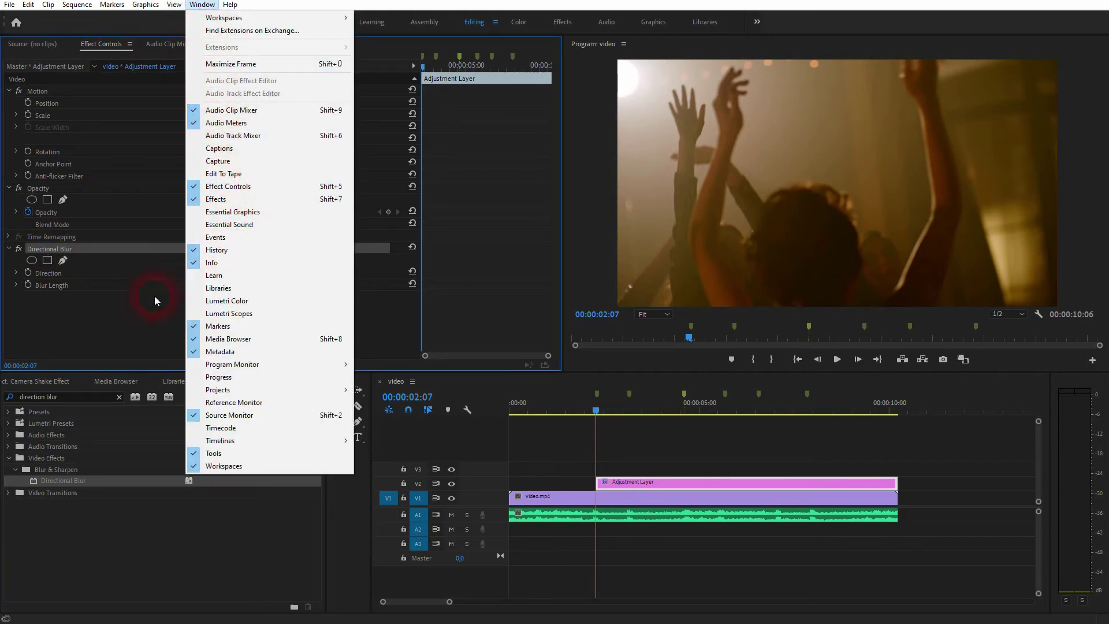
{"action": "left_click", "coordinate": [104, 333]}
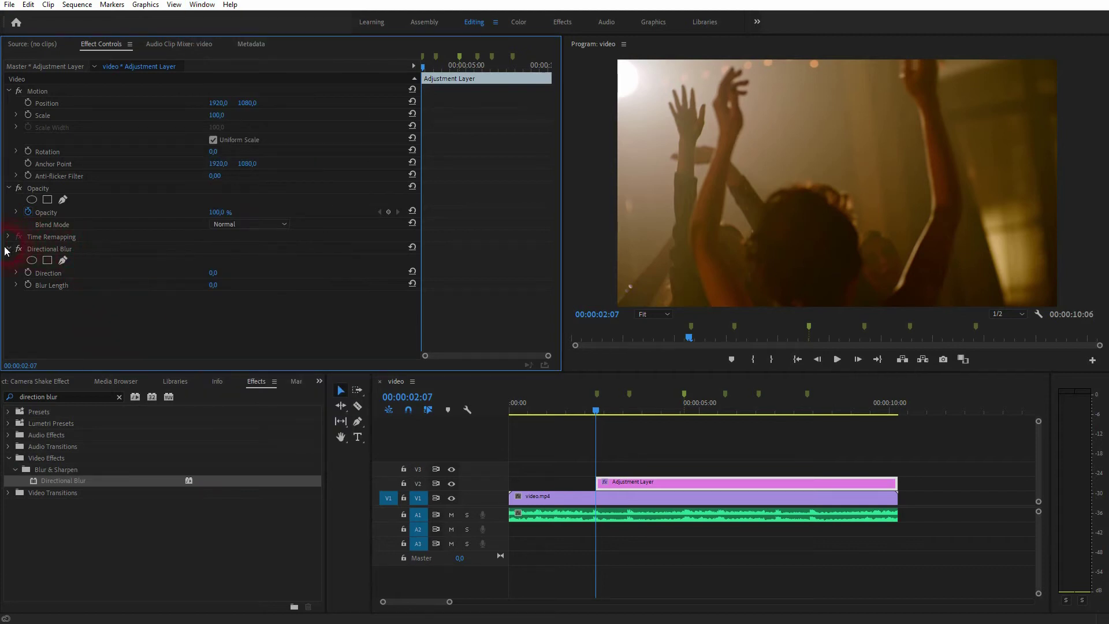
Set the Directional Blur's Blur Length to 80, after first trying 100.
{"action": "left_click", "coordinate": [56, 285]}
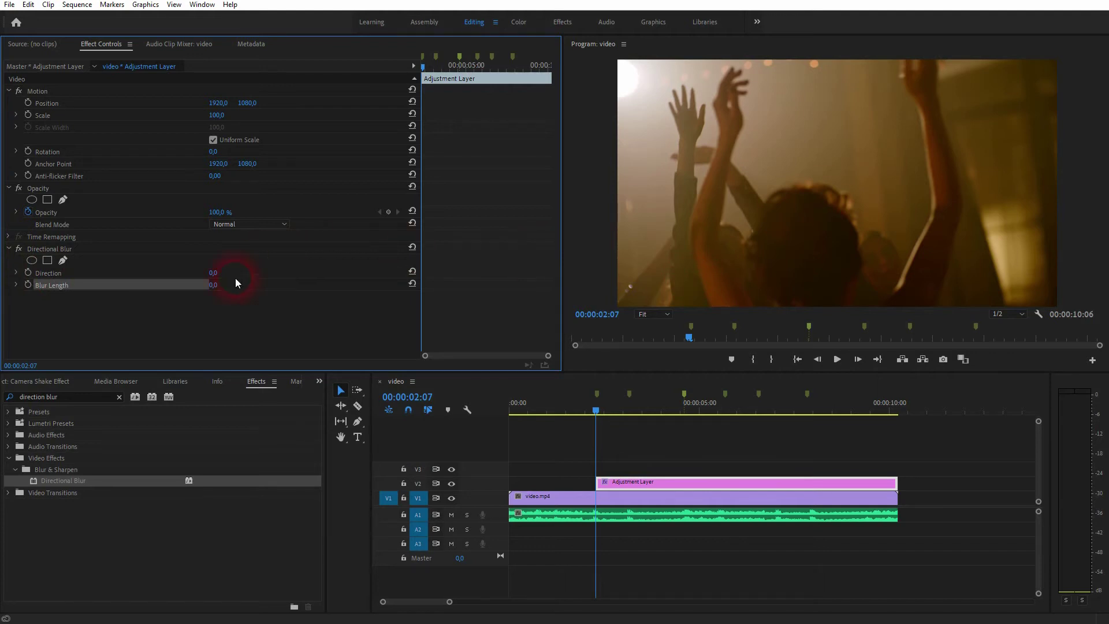
{"action": "mouse_move", "coordinate": [218, 290]}
{"action": "left_mouse_down"}
{"action": "mouse_move", "coordinate": [391, 290]}
{"action": "mouse_move", "coordinate": [217, 290]}
{"action": "left_mouse_up"}
{"action": "left_click", "coordinate": [215, 286]}
{"action": "type", "text": "100"}
{"action": "key", "text": "Return"}
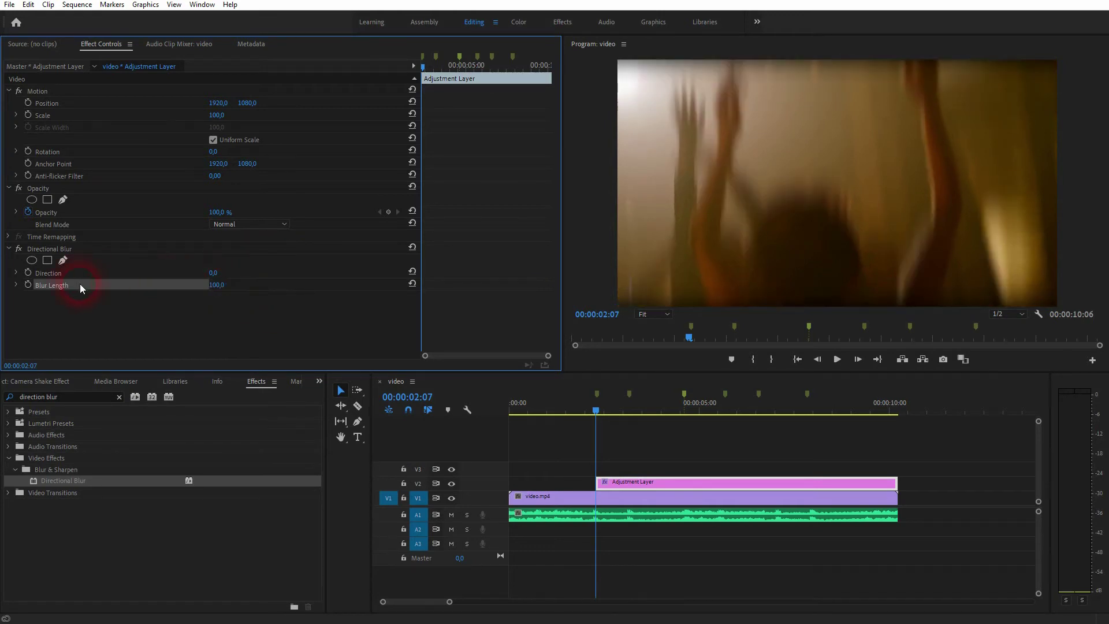
{"action": "left_click", "coordinate": [220, 285]}
{"action": "type", "text": "80"}
{"action": "key", "text": "Return"}
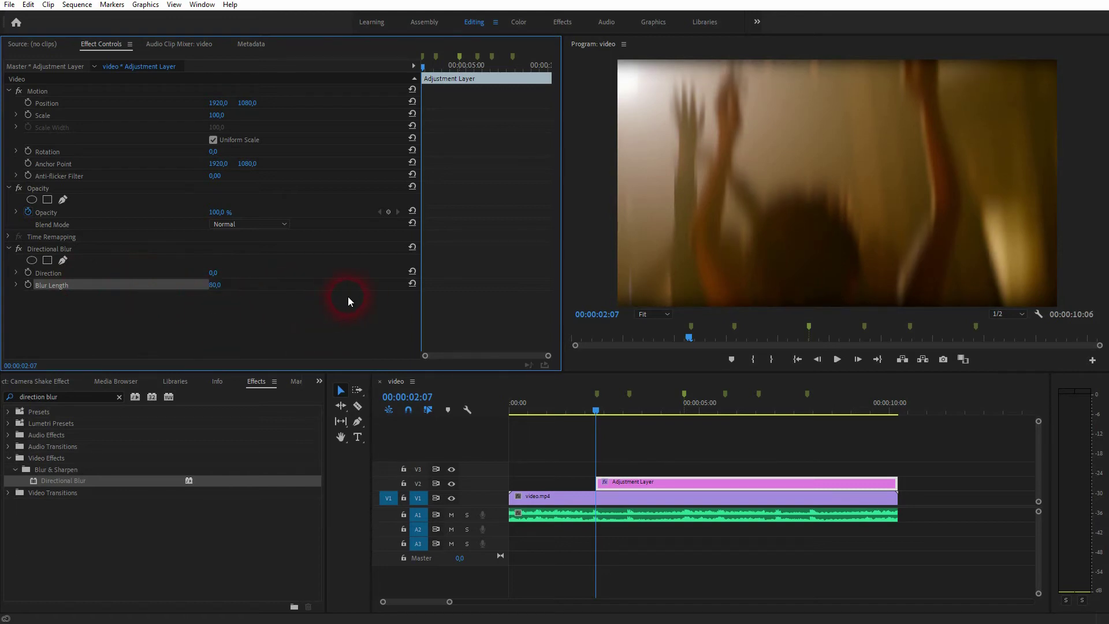
Zoom in and razor the adjustment layer frame by frame at 02:08 through 02:11.
{"action": "left_click", "coordinate": [604, 483]}
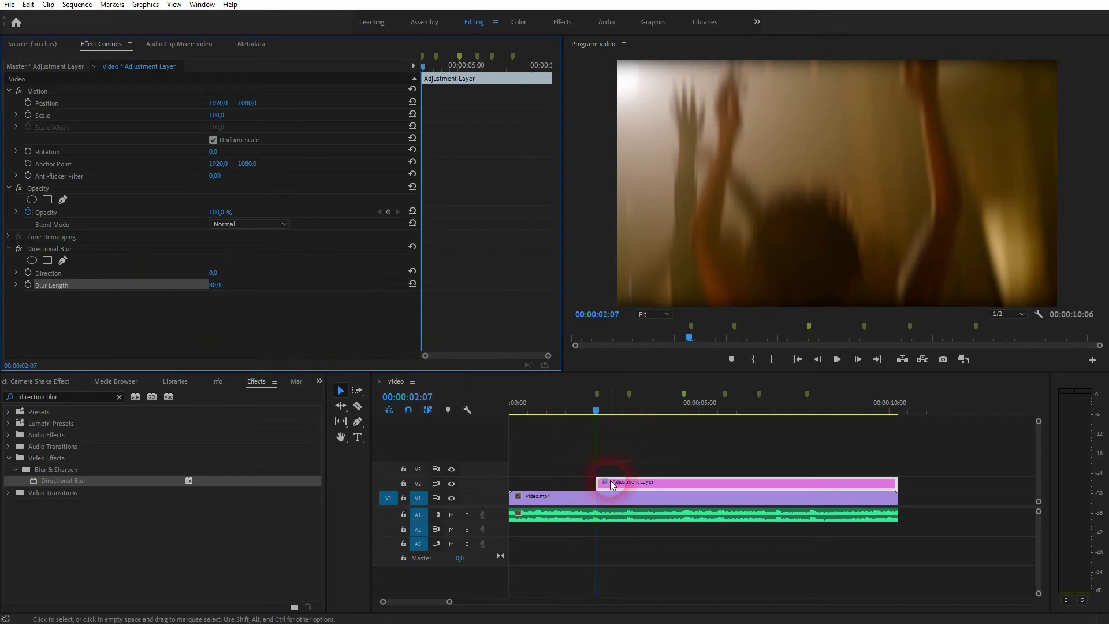
{"action": "key", "text": "equal"}
{"action": "key", "text": "equal"}
{"action": "key", "text": "equal"}
{"action": "key", "text": "equal"}
{"action": "key", "text": "equal"}
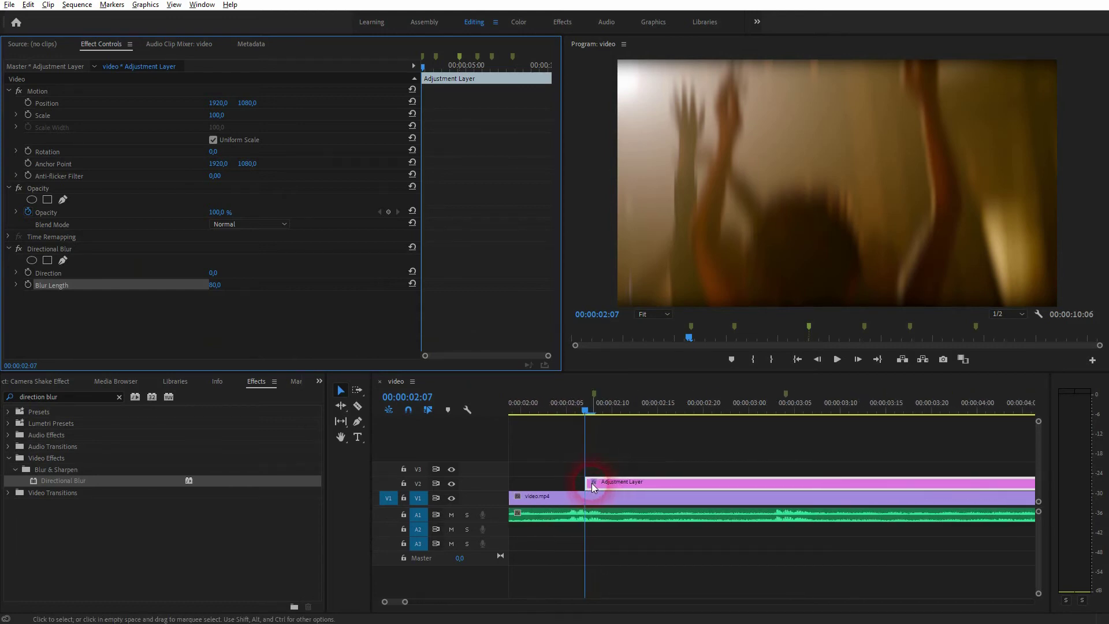
{"action": "key", "text": "Right"}
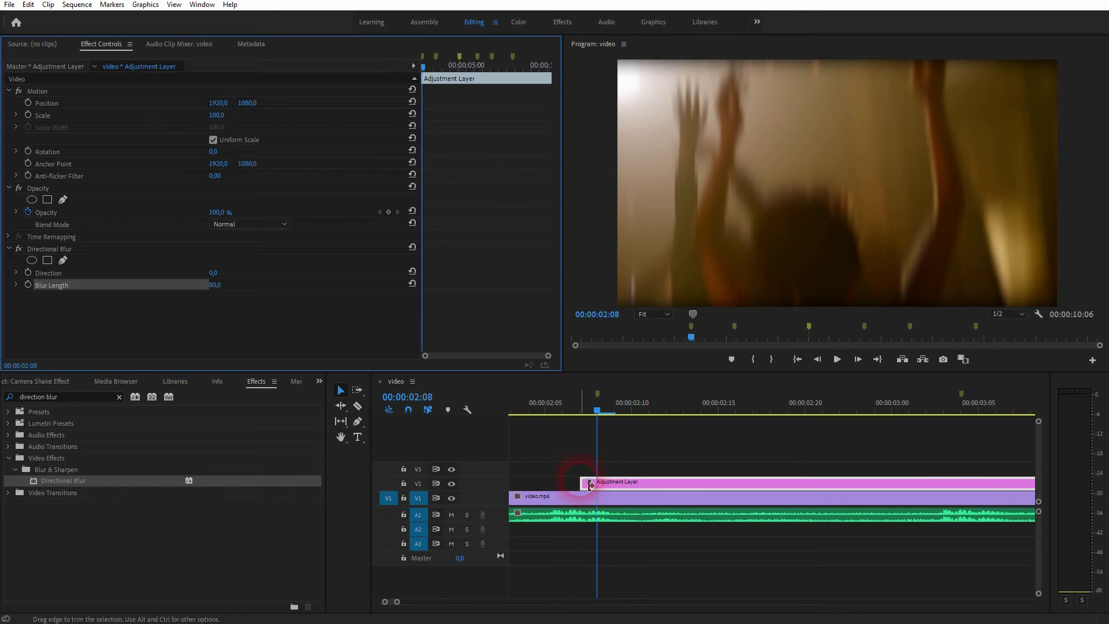
{"action": "key", "text": "c"}
{"action": "left_click", "coordinate": [598, 484]}
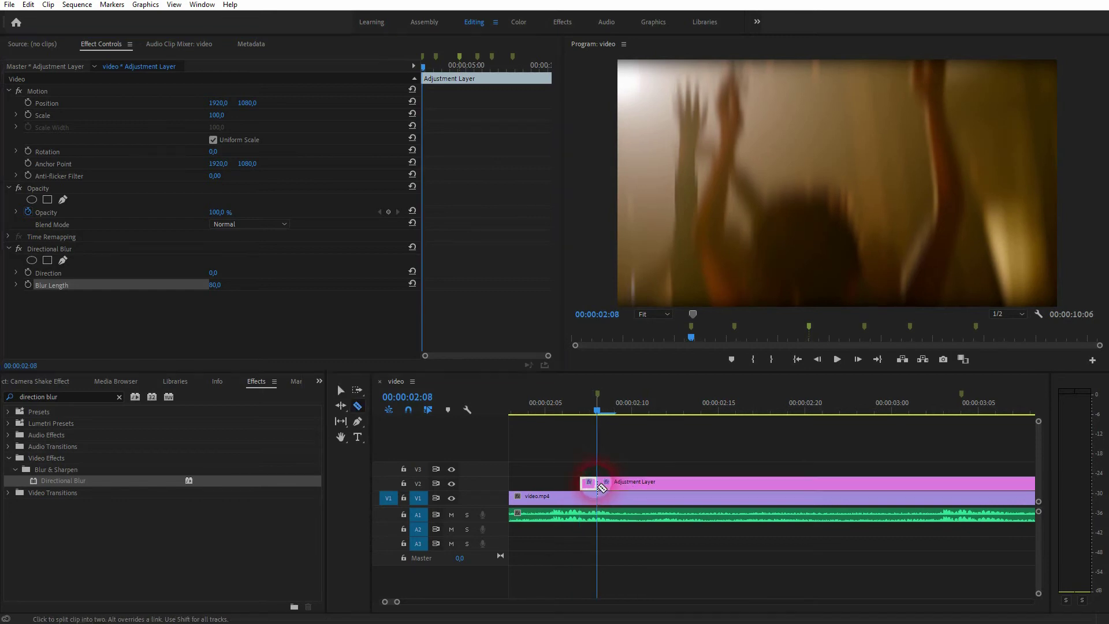
{"action": "key", "text": "Right"}
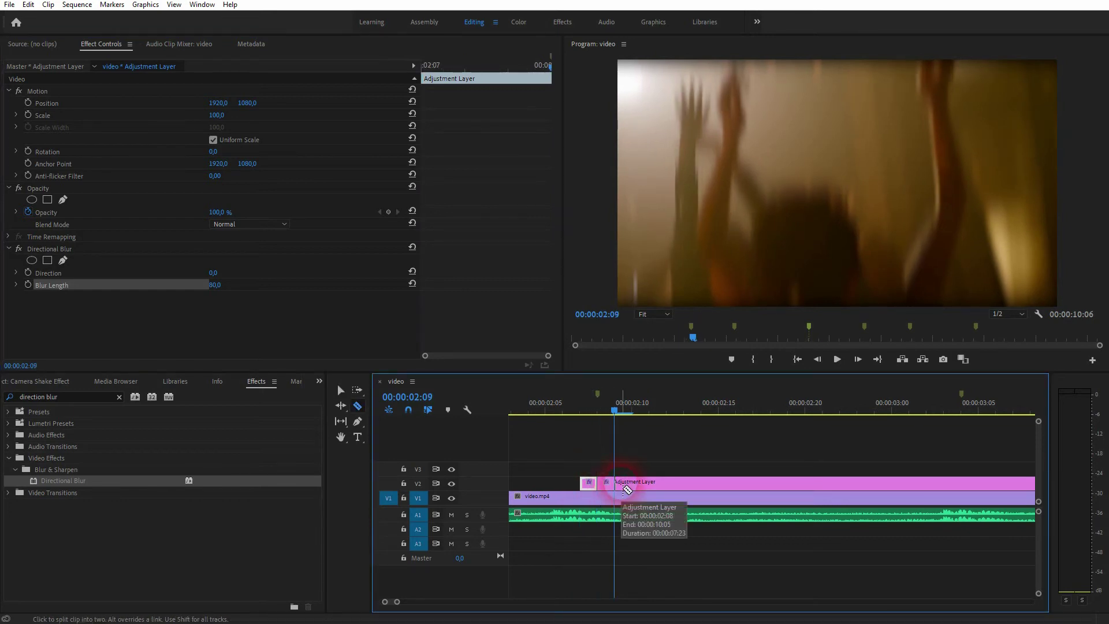
{"action": "left_click", "coordinate": [615, 483]}
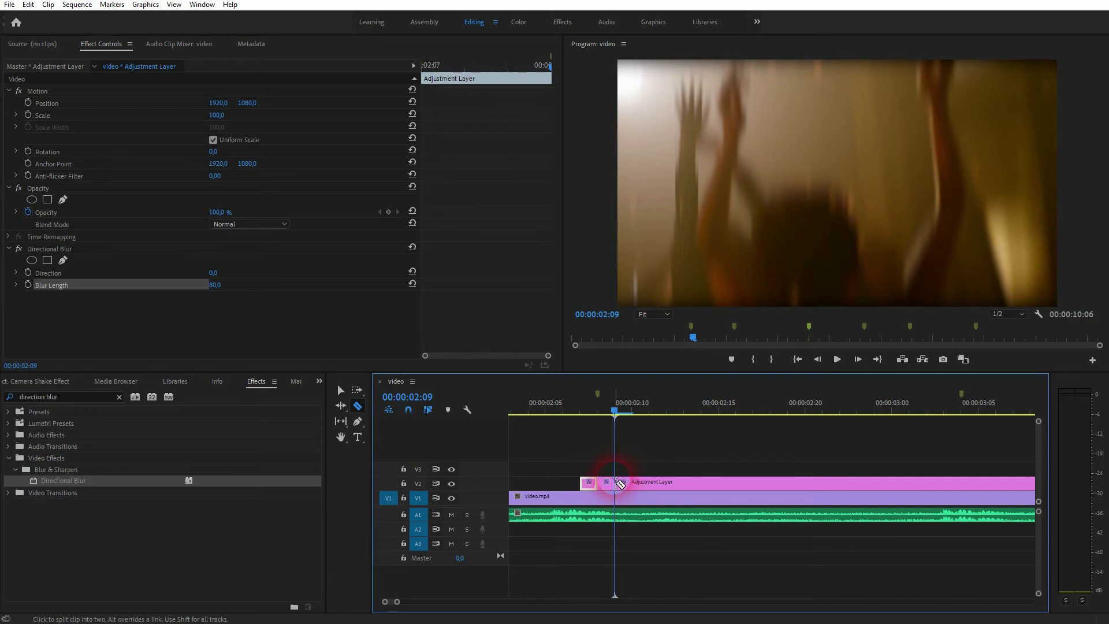
{"action": "key", "text": "Right"}
{"action": "left_click", "coordinate": [635, 488]}
{"action": "key", "text": "Right"}
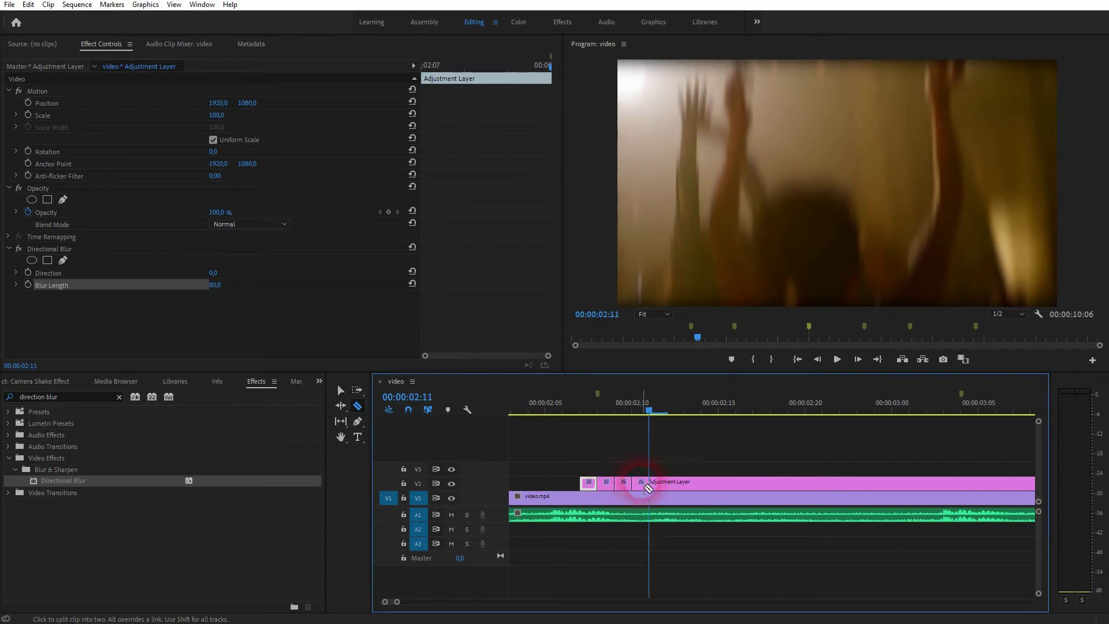
{"action": "left_click", "coordinate": [648, 488]}
Continue one-frame razor cuts on the adjustment layer from 02:12 through 02:17.
{"action": "key", "text": "Right"}
{"action": "left_click", "coordinate": [667, 488]}
{"action": "key", "text": "Right"}
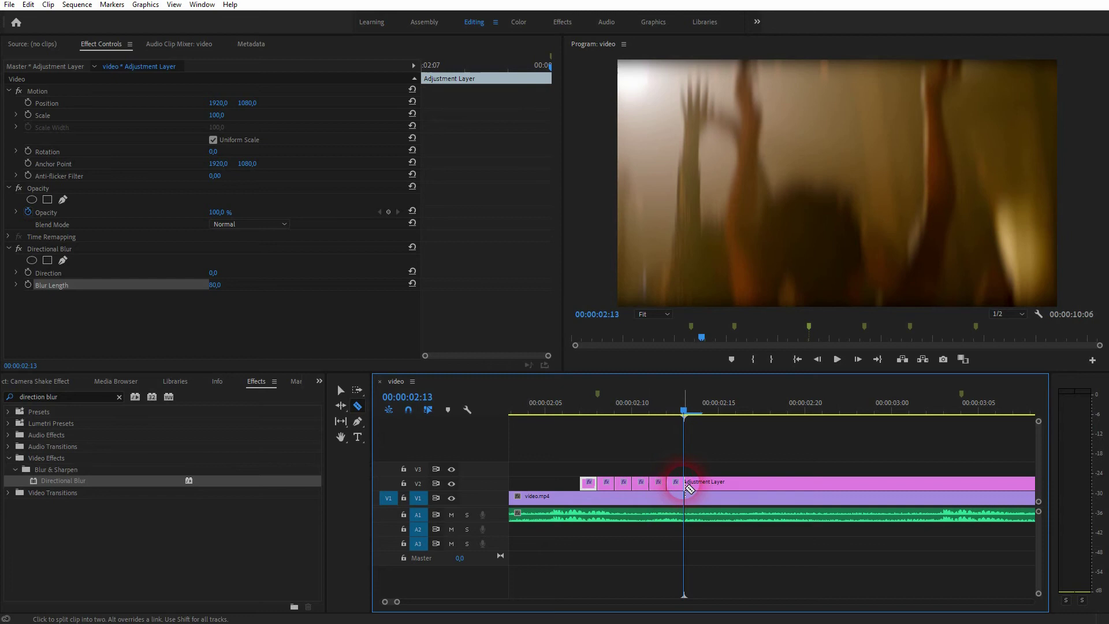
{"action": "left_click", "coordinate": [686, 488]}
{"action": "key", "text": "Right"}
{"action": "left_click", "coordinate": [703, 488]}
{"action": "key", "text": "Right"}
{"action": "left_click", "coordinate": [720, 487]}
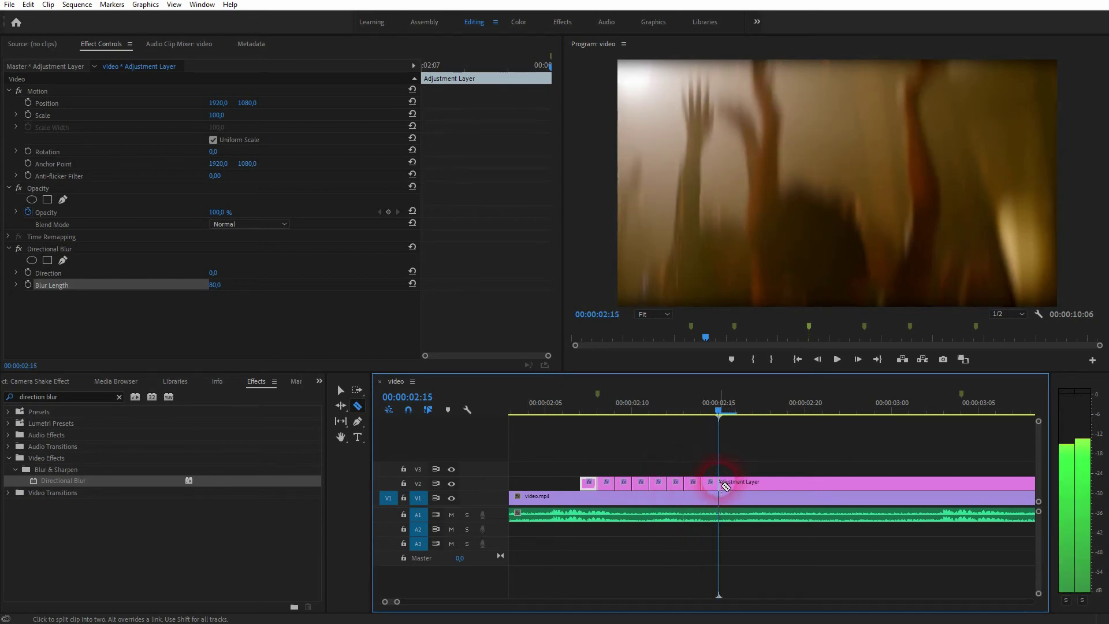
{"action": "key", "text": "Right"}
{"action": "left_click", "coordinate": [738, 487]}
{"action": "key", "text": "Right"}
{"action": "left_click", "coordinate": [755, 487]}
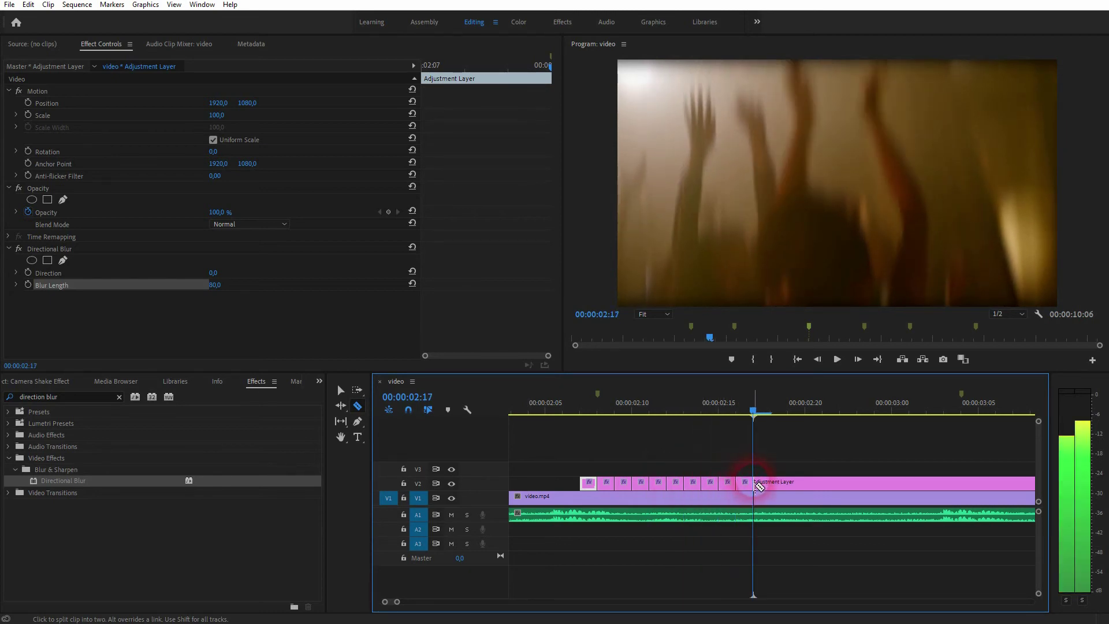
{"action": "key", "text": "Right"}
Make the final cut at 02:18 and delete the long remainder of the adjustment layer.
{"action": "left_click", "coordinate": [773, 487]}
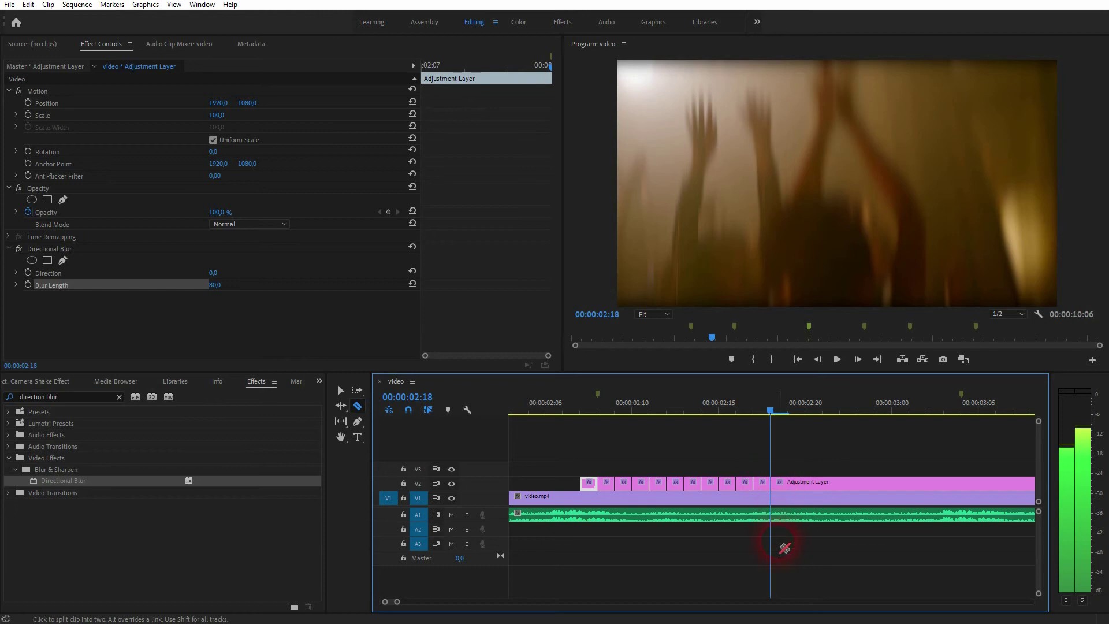
{"action": "key", "text": "v"}
{"action": "left_click", "coordinate": [797, 480]}
{"action": "key", "text": "Delete"}
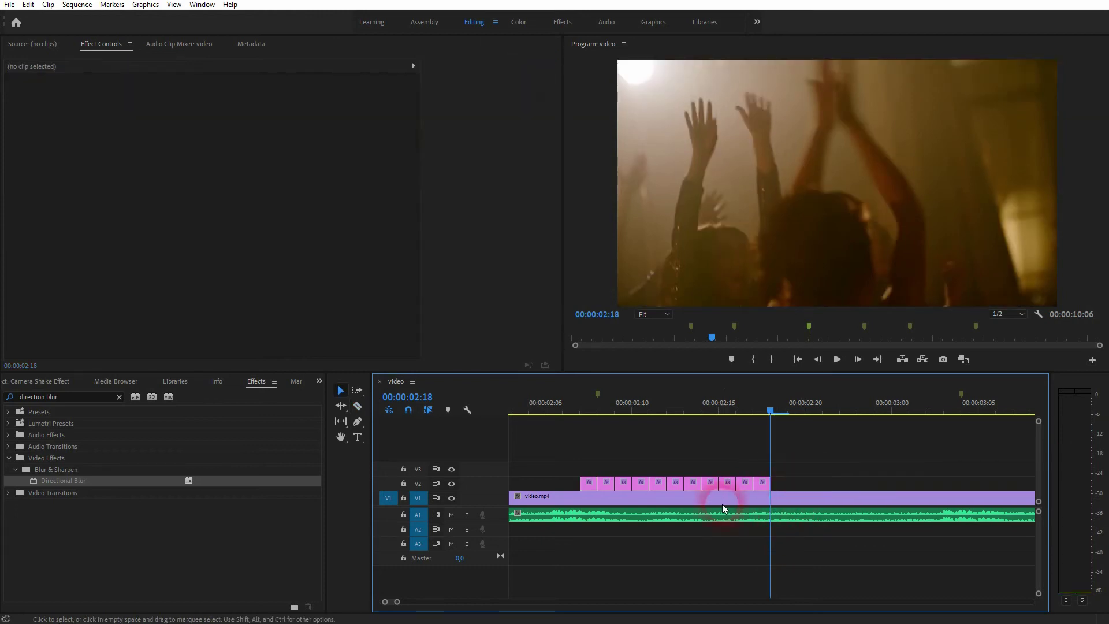
Delete every other one-frame slice, leaving alternating blur flashes.
{"action": "left_click", "coordinate": [605, 485]}
{"action": "key", "text": "Delete"}
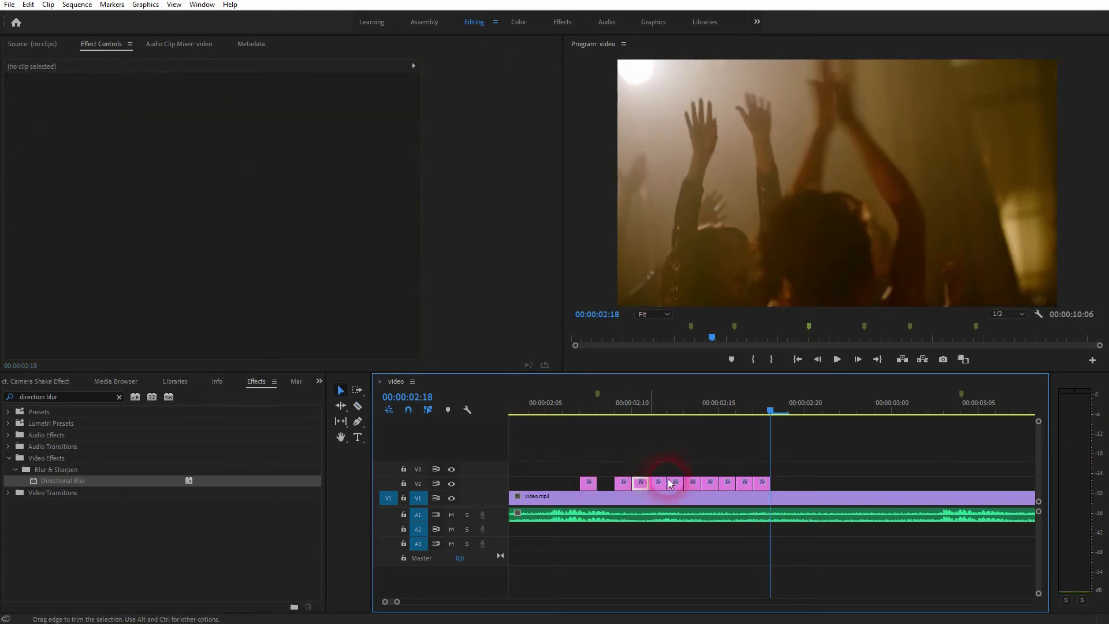
{"action": "left_click", "coordinate": [641, 483]}
{"action": "key", "text": "Delete"}
{"action": "left_click", "coordinate": [676, 482]}
{"action": "key", "text": "Delete"}
{"action": "left_click", "coordinate": [707, 485]}
{"action": "key", "text": "Delete"}
{"action": "left_click", "coordinate": [745, 485]}
{"action": "key", "text": "Delete"}
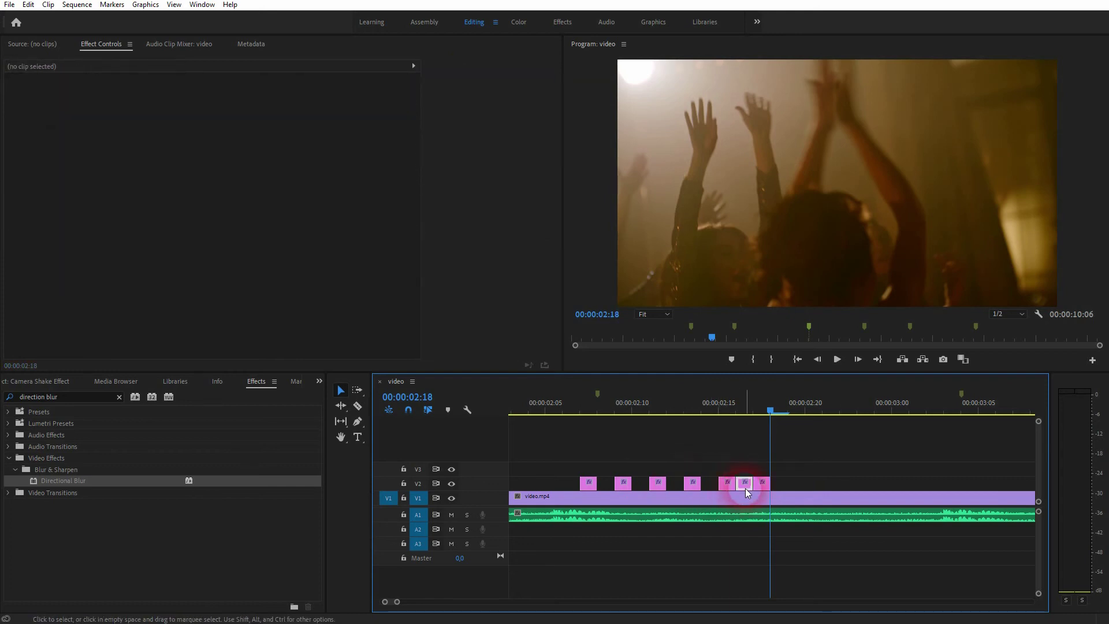
Preview the blur flashes from about 02:01 and delete the last extra slice.
{"action": "scroll", "coordinate": [684, 506], "scroll_direction": "down", "scroll_amount": 6, "text": "alt"}
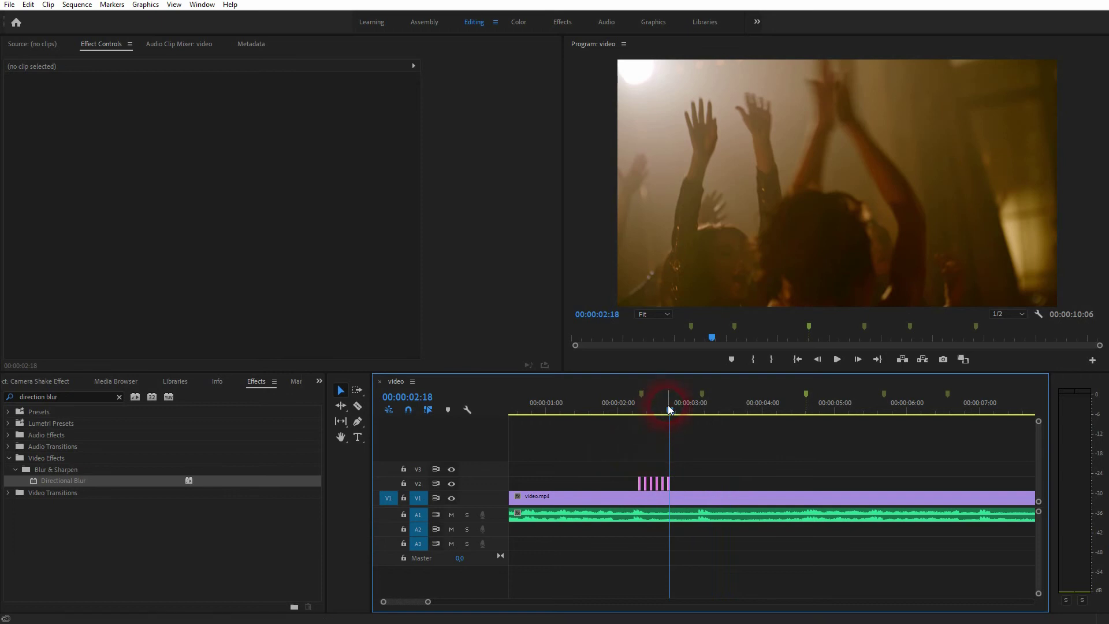
{"action": "left_click_drag", "start_coordinate": [668, 410], "coordinate": [613, 424]}
{"action": "key", "text": "space"}
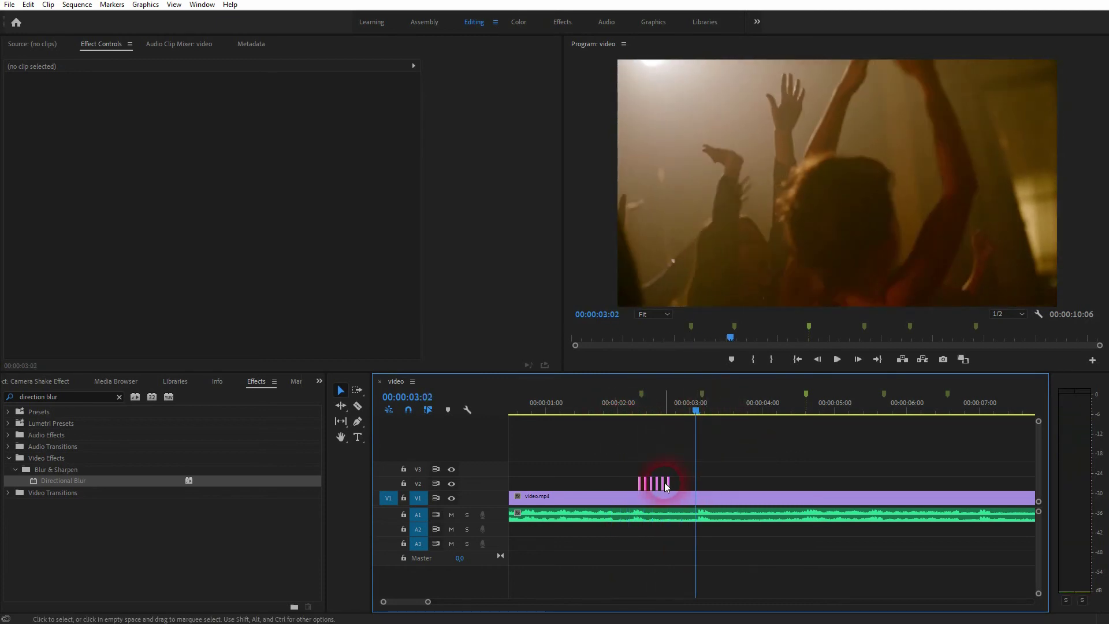
{"action": "scroll", "coordinate": [666, 483], "scroll_direction": "up", "scroll_amount": 3, "text": "alt"}
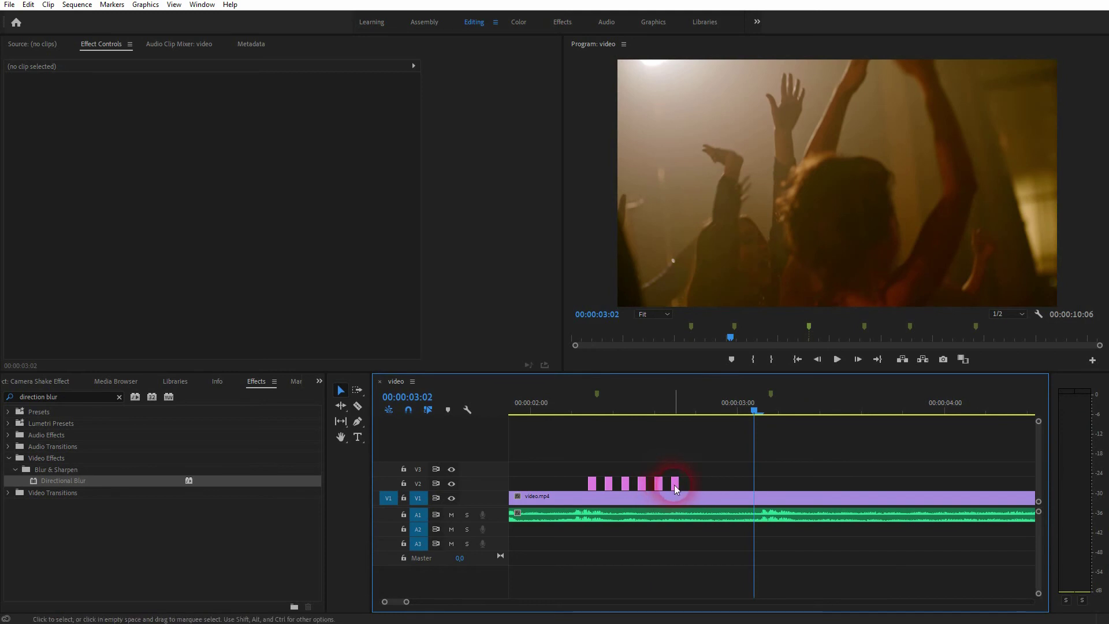
{"action": "left_click", "coordinate": [674, 484]}
{"action": "key", "text": "Delete"}
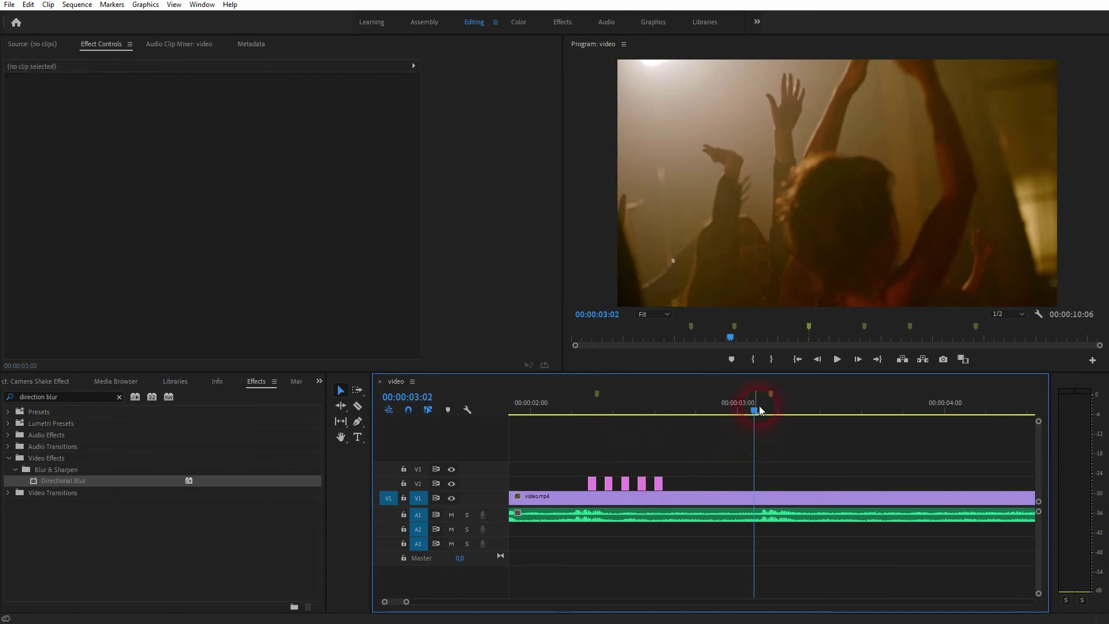
Copy the five blur slices to the 03:04 beat marker.
{"action": "left_click_drag", "start_coordinate": [759, 412], "coordinate": [773, 411]}
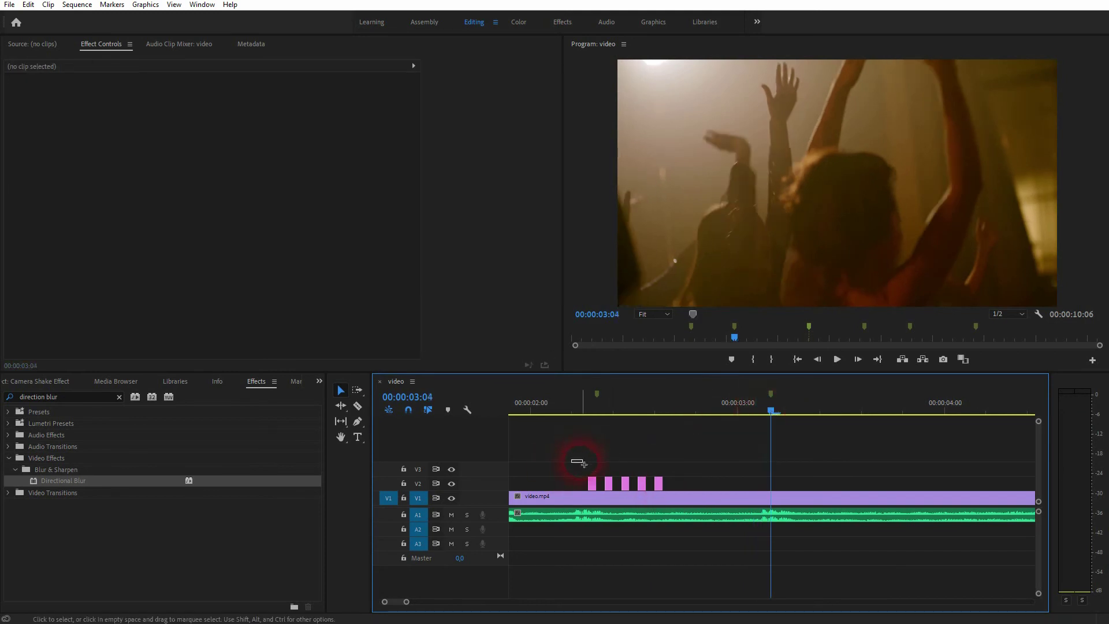
{"action": "left_click_drag", "start_coordinate": [578, 462], "coordinate": [831, 483]}
{"action": "key", "text": "minus"}
{"action": "left_click", "coordinate": [768, 521]}
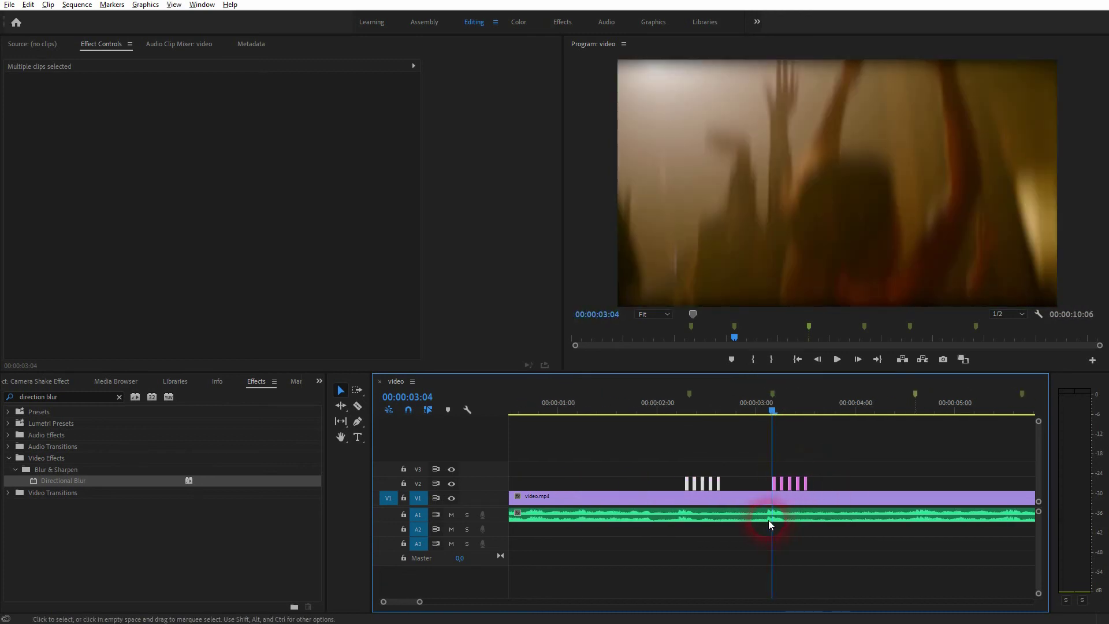
{"action": "key", "text": "minus"}
Copy the slice group again to the 04:15 beat marker.
{"action": "left_click_drag", "start_coordinate": [716, 410], "coordinate": [811, 415]}
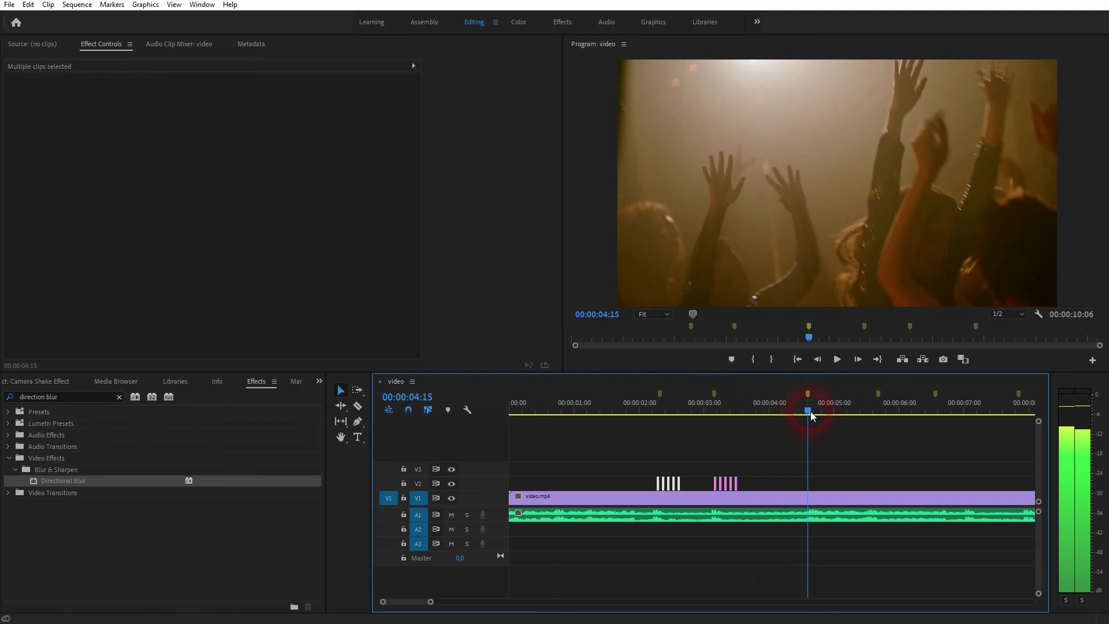
{"action": "left_click", "coordinate": [733, 485]}
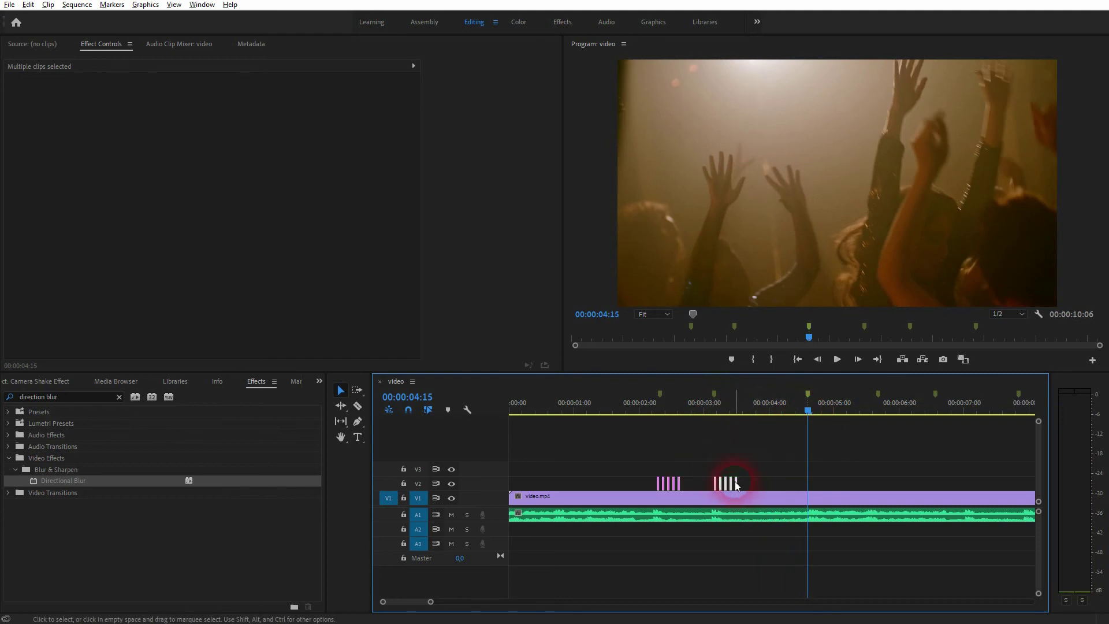
{"action": "left_click", "coordinate": [735, 483]}
{"action": "key", "text": "equal"}
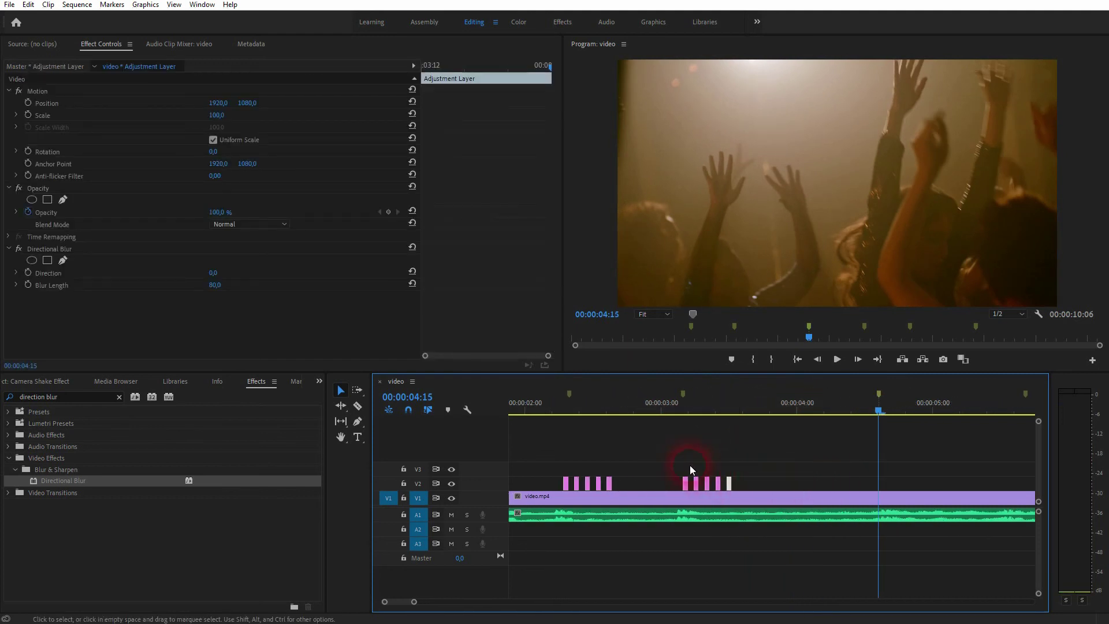
{"action": "left_click_drag", "start_coordinate": [673, 462], "coordinate": [892, 496]}
{"action": "key", "text": "minus"}
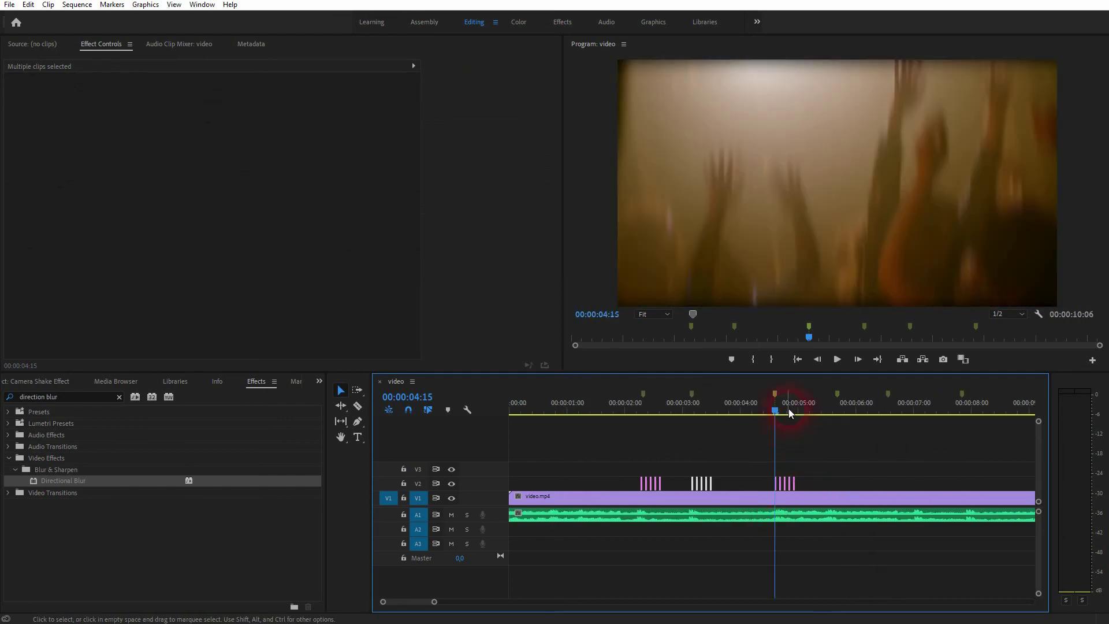
{"action": "left_click", "coordinate": [601, 407]}
{"action": "key", "text": "space"}
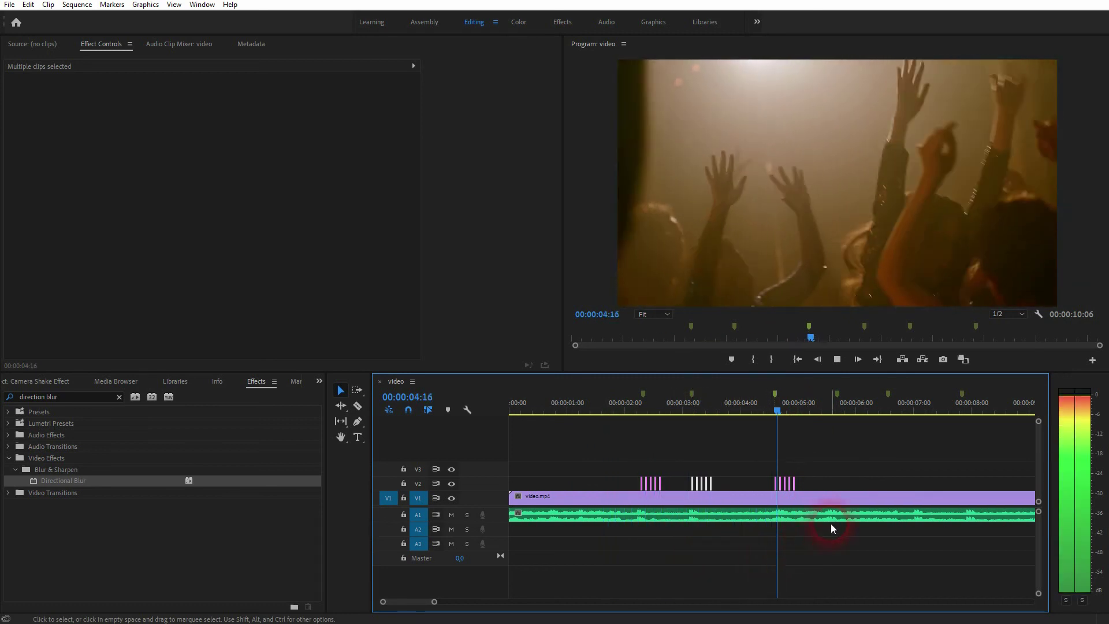
{"action": "key", "text": "space"}
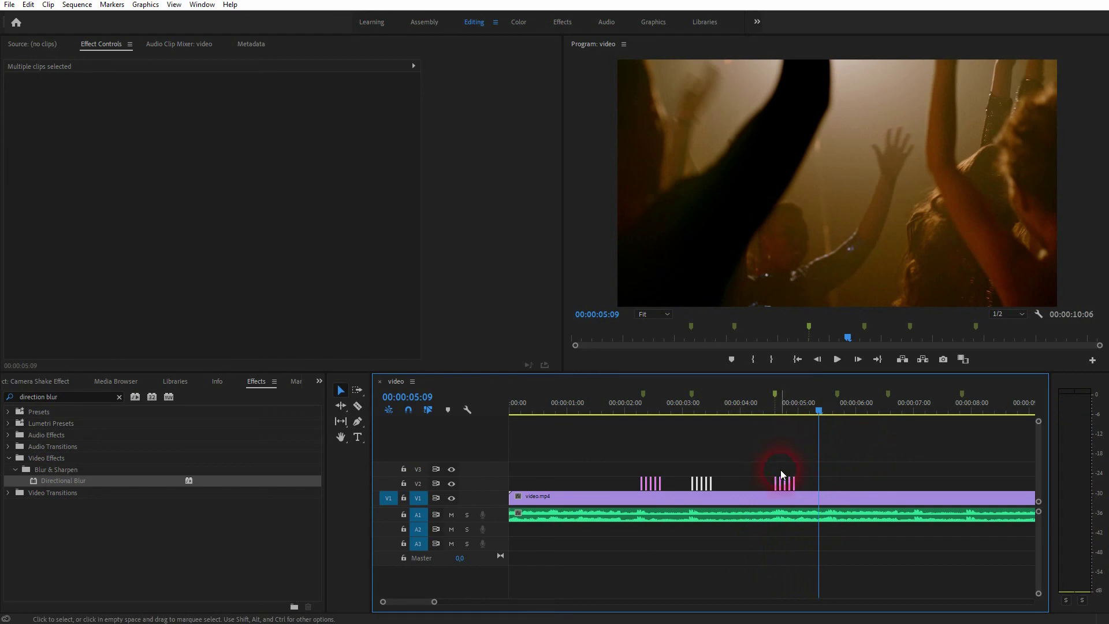